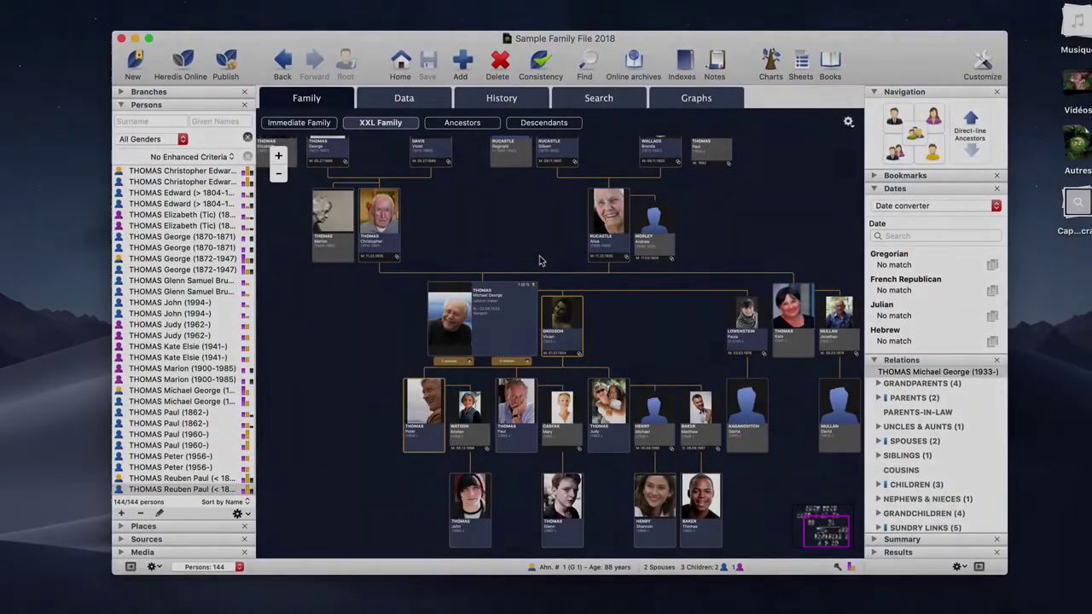
# Step: Start a new merge with the family's primary person as first record and his duplicate, found by surname Thomas, as second
pyautogui.scroll(2, 539, 260)
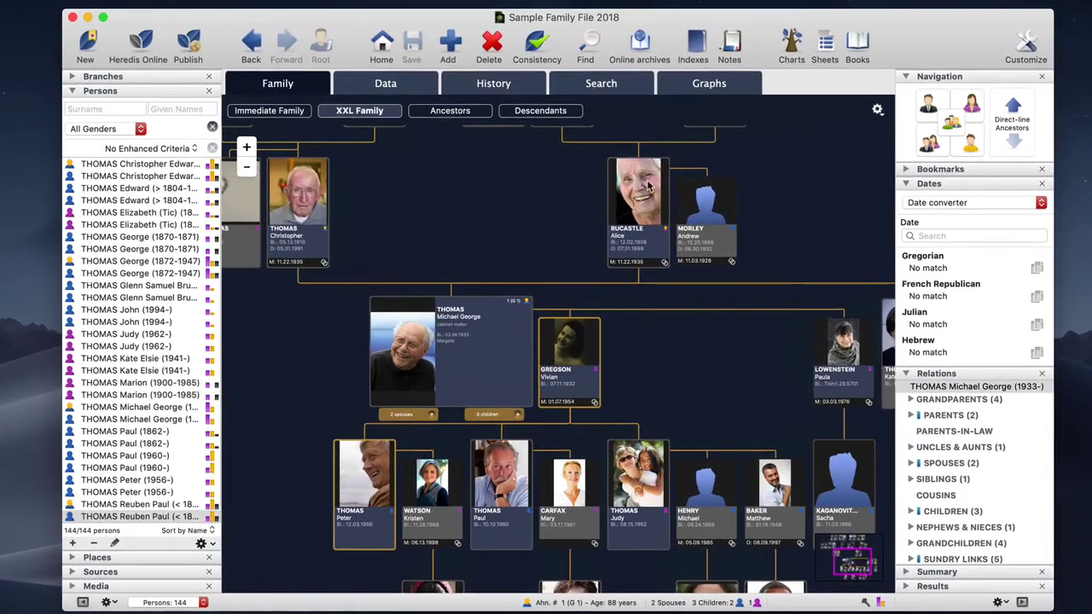
pyautogui.click(83, 42)
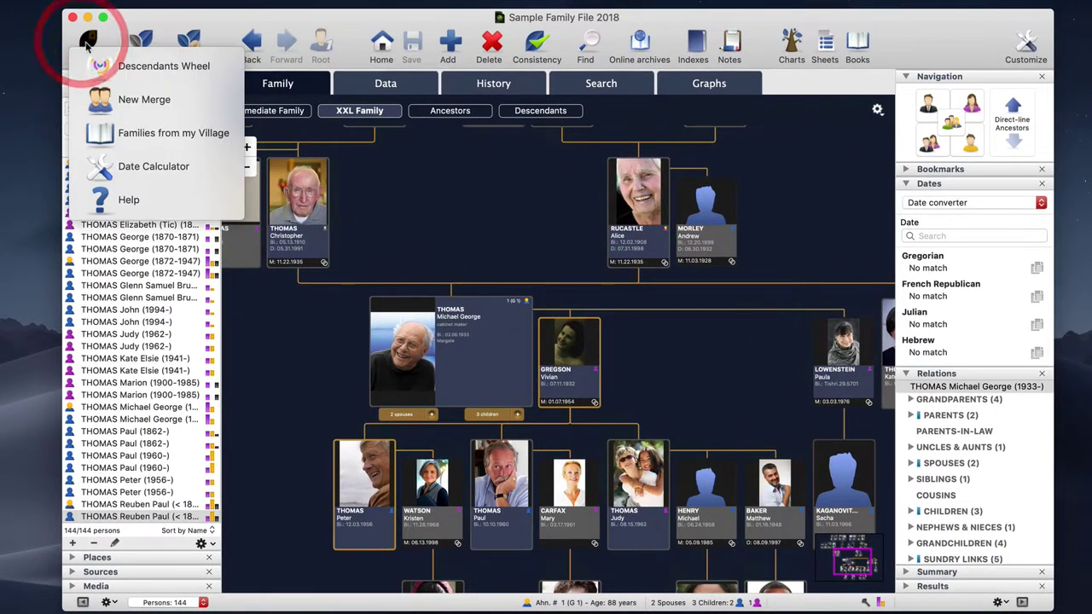
pyautogui.click(198, 105)
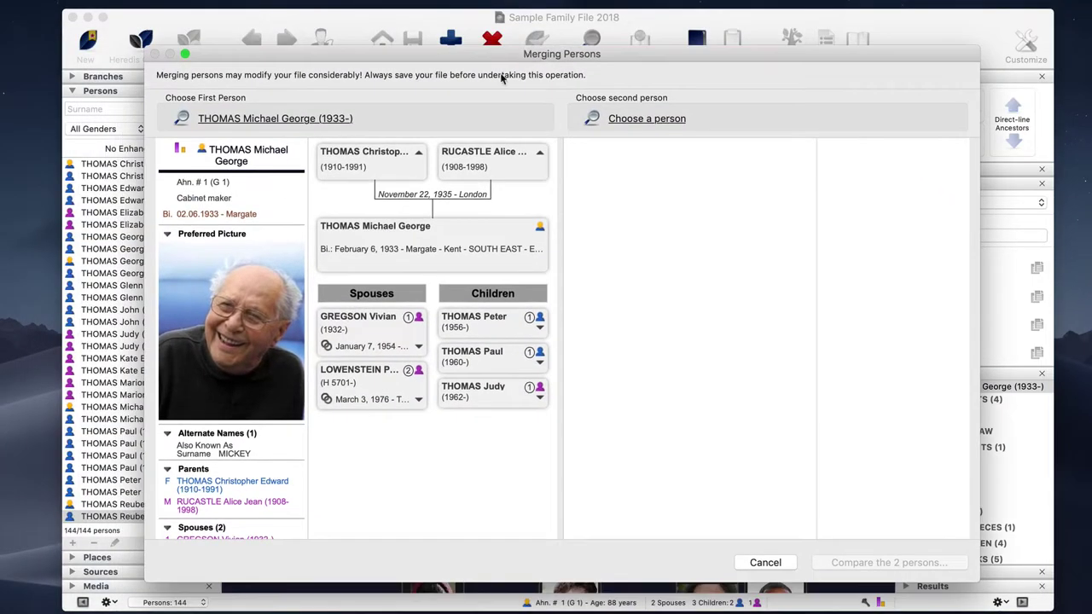
pyautogui.click(647, 119)
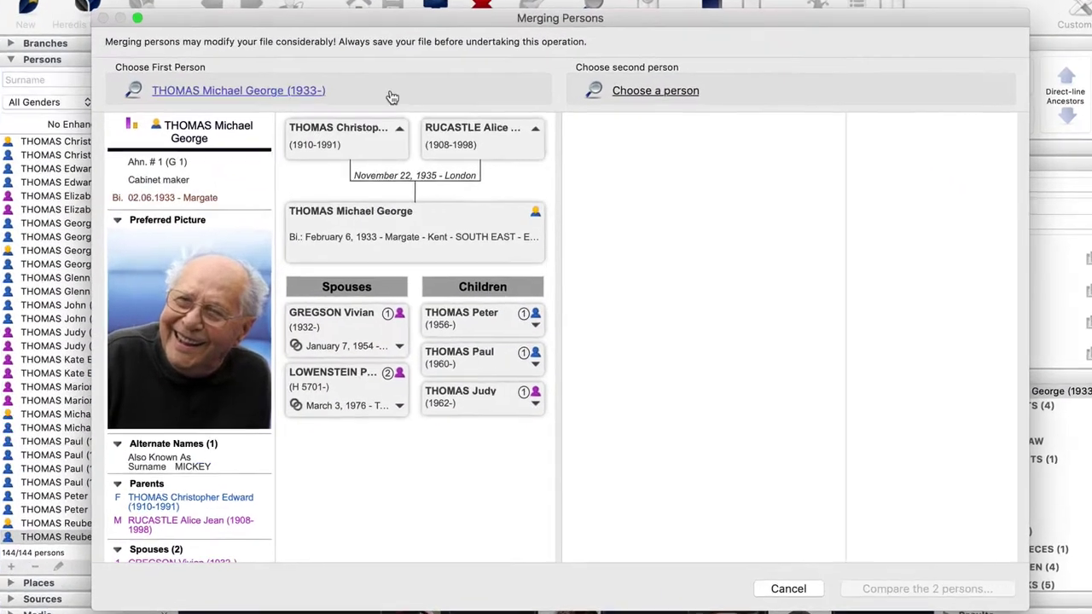
pyautogui.write('thomas')
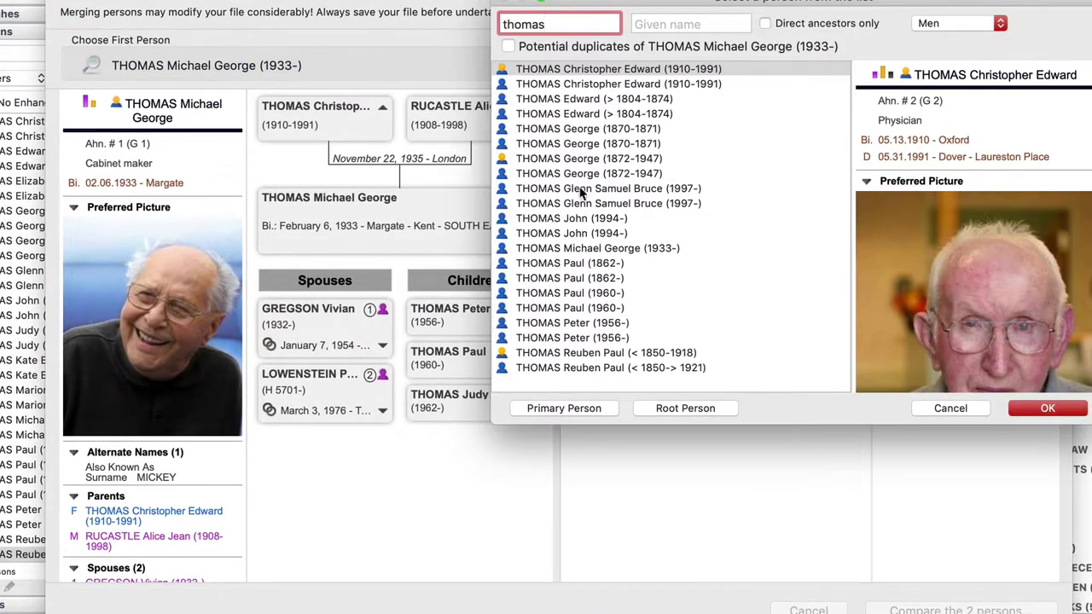
pyautogui.click(587, 247)
pyautogui.click(1066, 409)
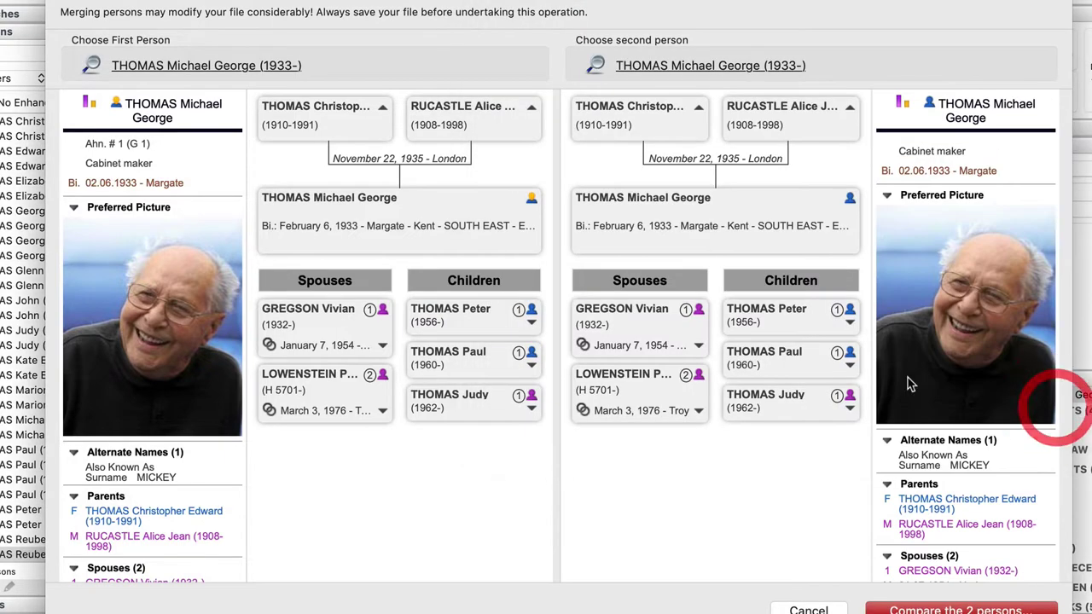
# Step: Move both merge records up the father's line to the duplicated great-grandfather and compare the two persons
pyautogui.click(378, 108)
pyautogui.click(378, 108)
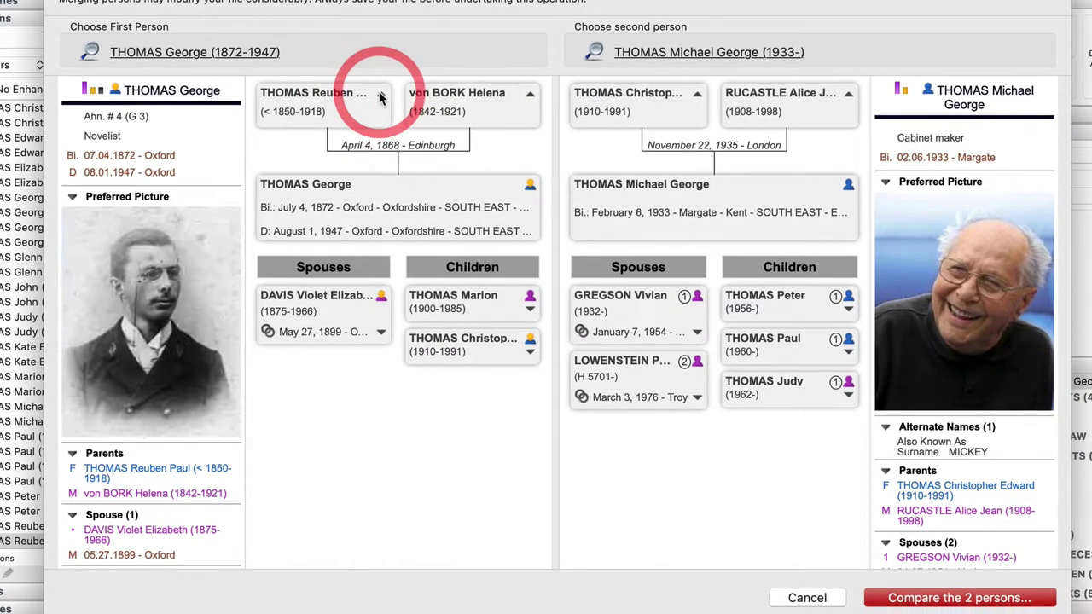
pyautogui.click(378, 108)
pyautogui.click(696, 97)
pyautogui.click(695, 97)
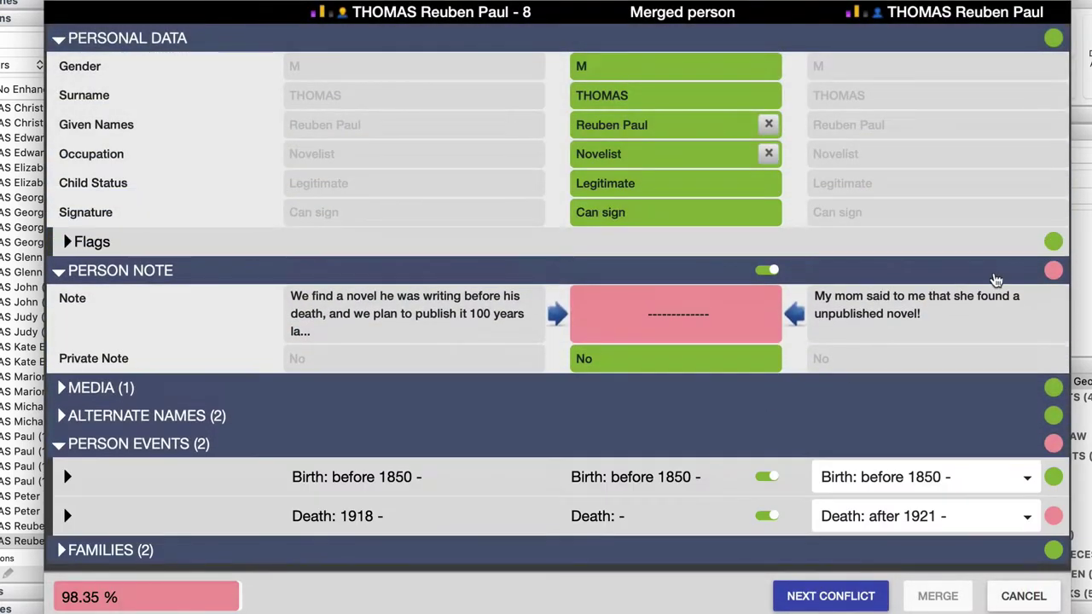
# Step: Resolve the conflicts by keeping the first record's person note and choosing None for the second record's death event
pyautogui.click(444, 329)
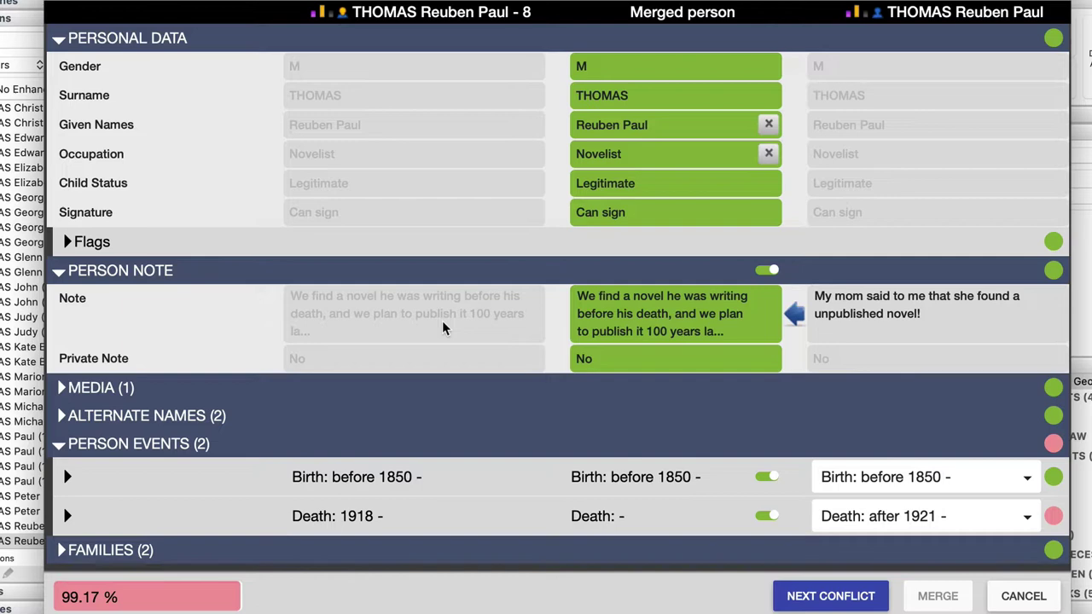
pyautogui.click(443, 329)
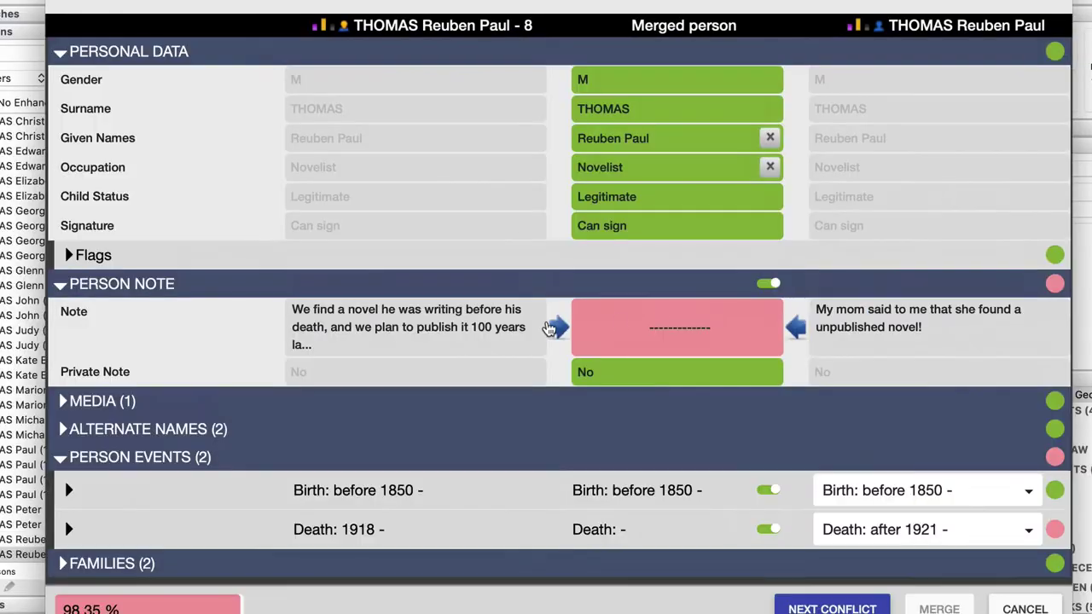
pyautogui.click(558, 327)
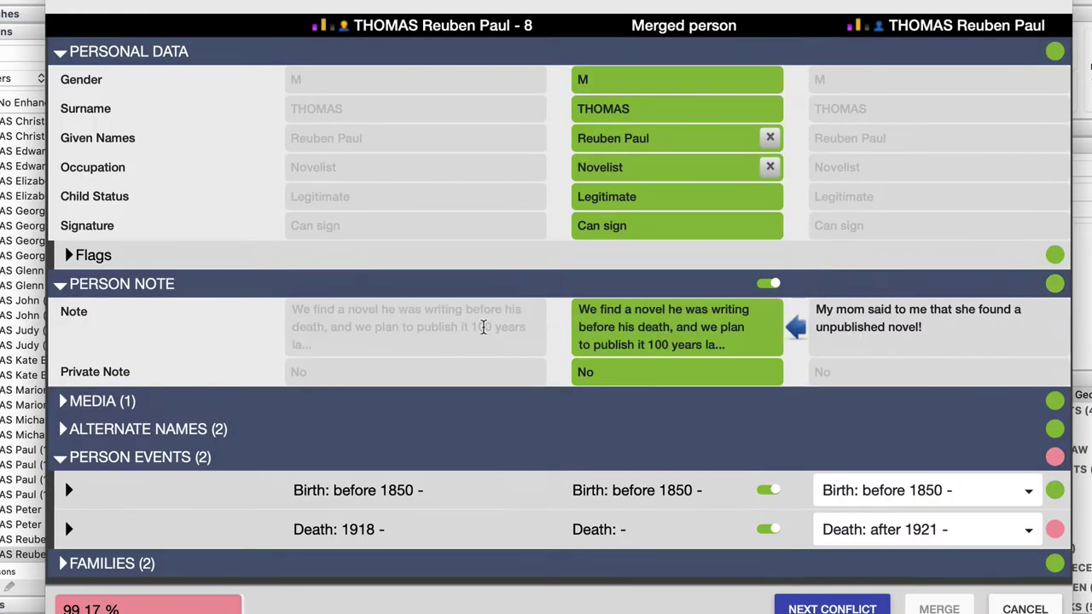
pyautogui.click(1025, 533)
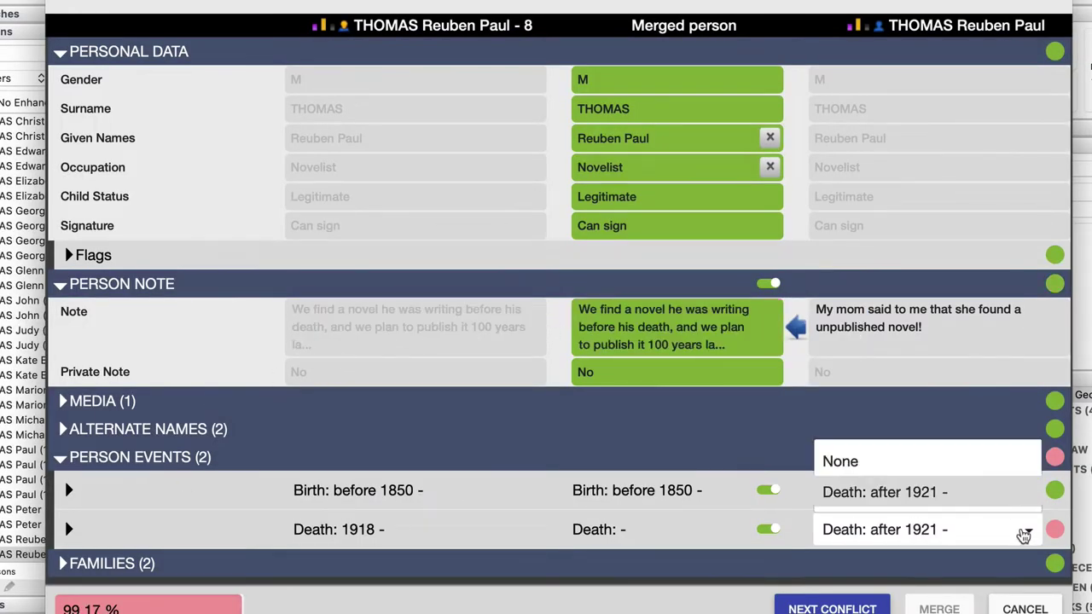
pyautogui.click(918, 463)
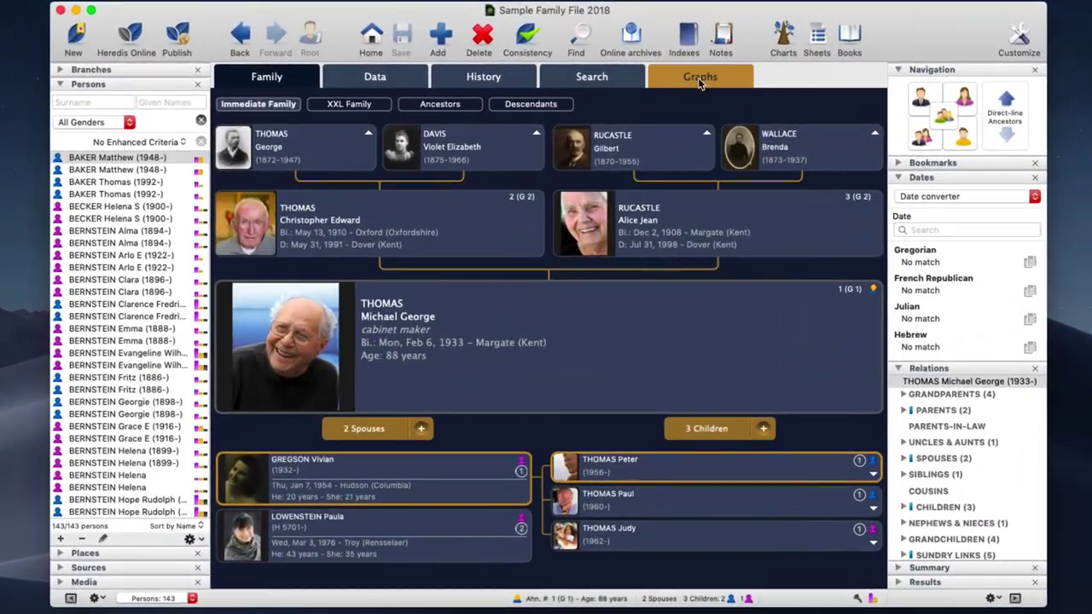
# Step: Display the Descendants Wheel and move up the father's line to centre it on the earliest paternal ancestor
pyautogui.click(700, 79)
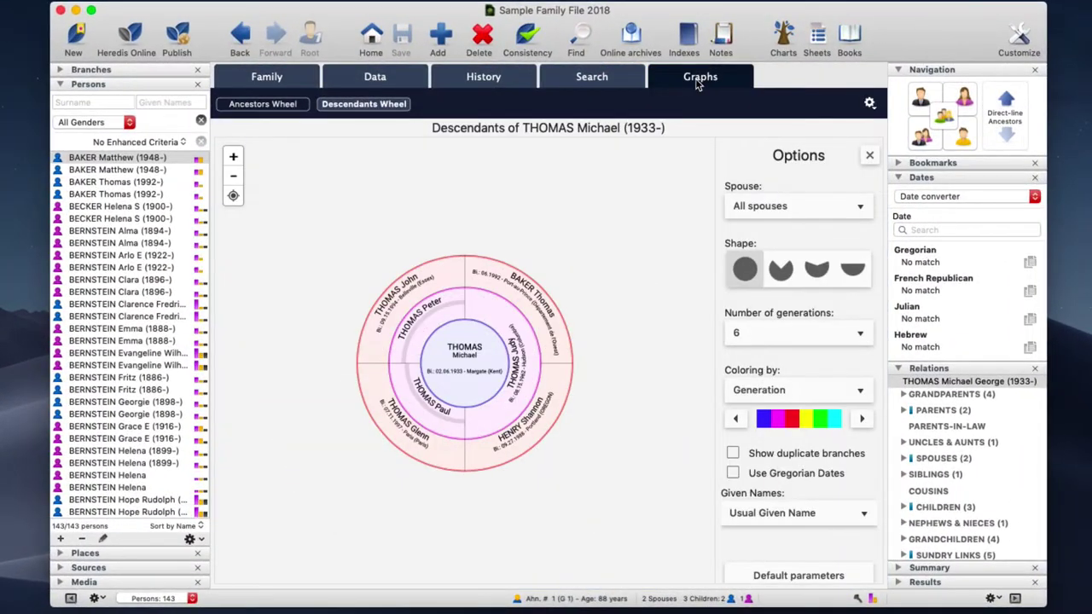
pyautogui.click(964, 139)
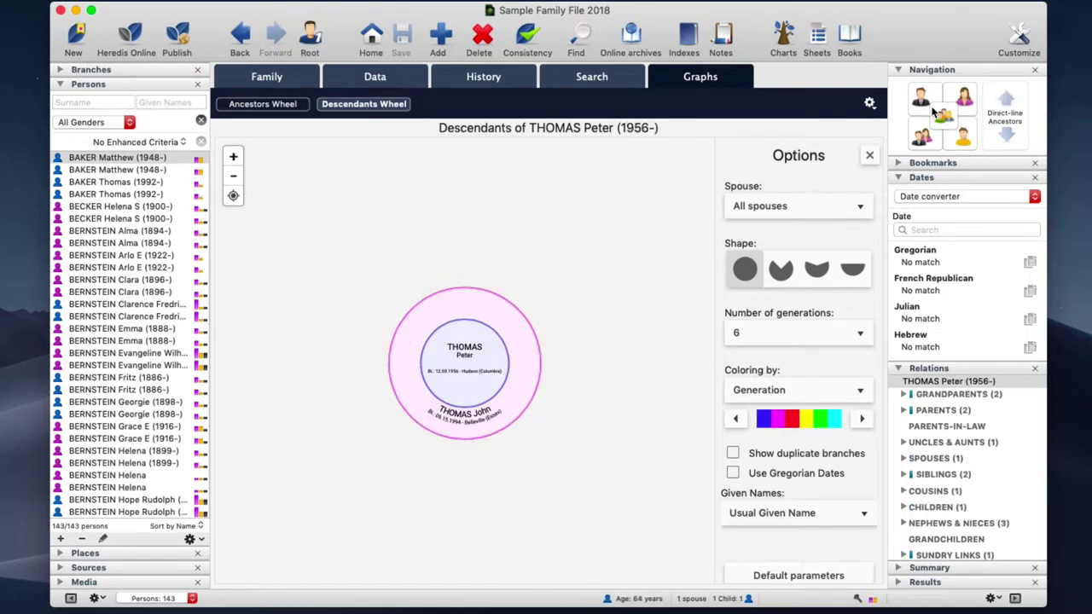
pyautogui.click(921, 102)
pyautogui.click(922, 104)
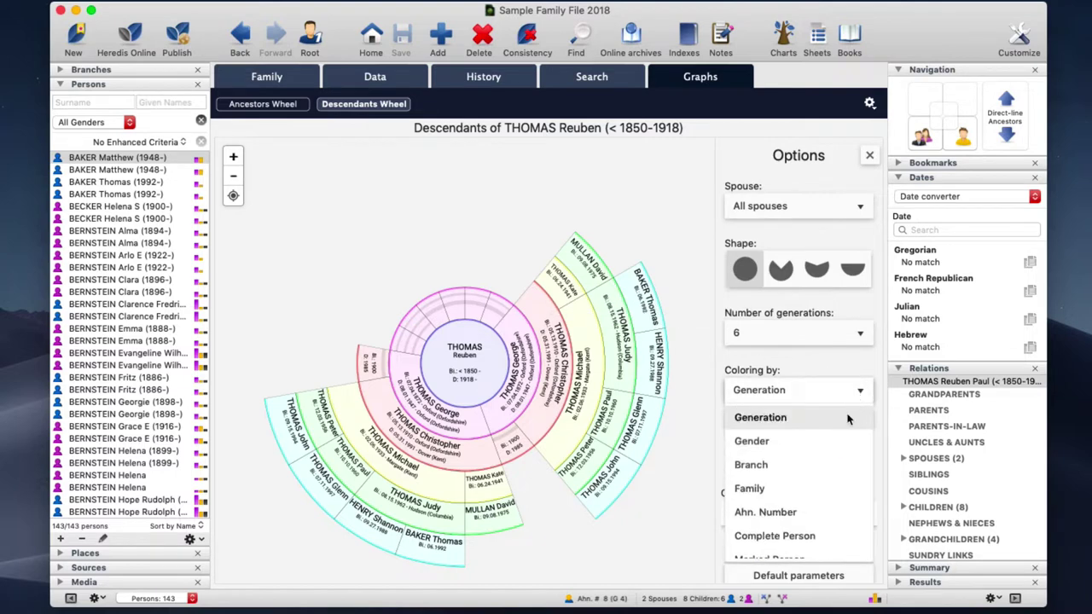
# Step: Color the descendants wheel by Ahn. Number and enable a color for persons without an Ahn. Number as well
pyautogui.click(810, 483)
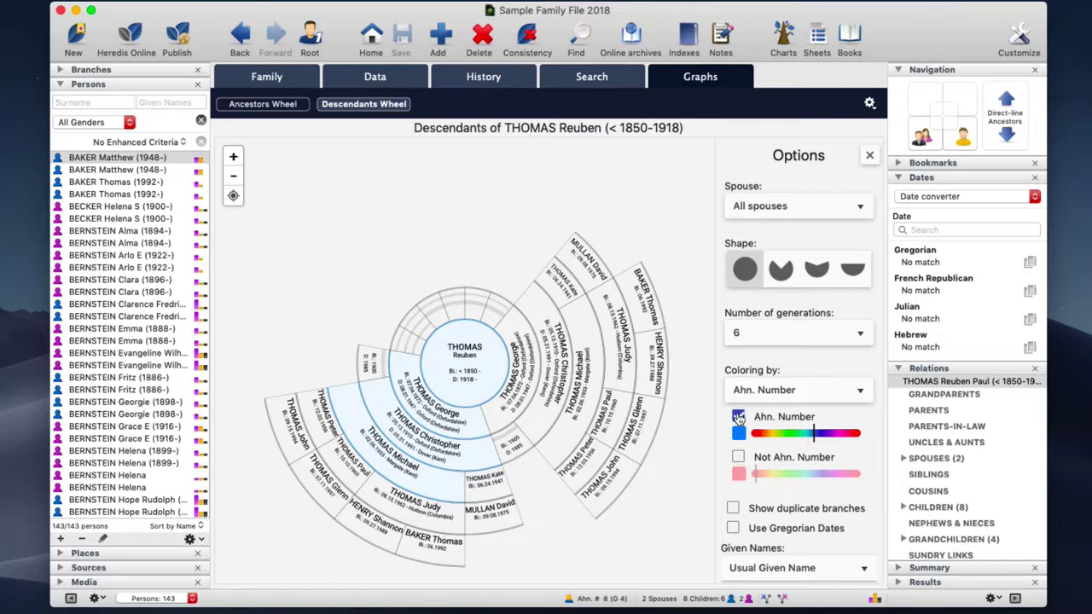
pyautogui.click(739, 458)
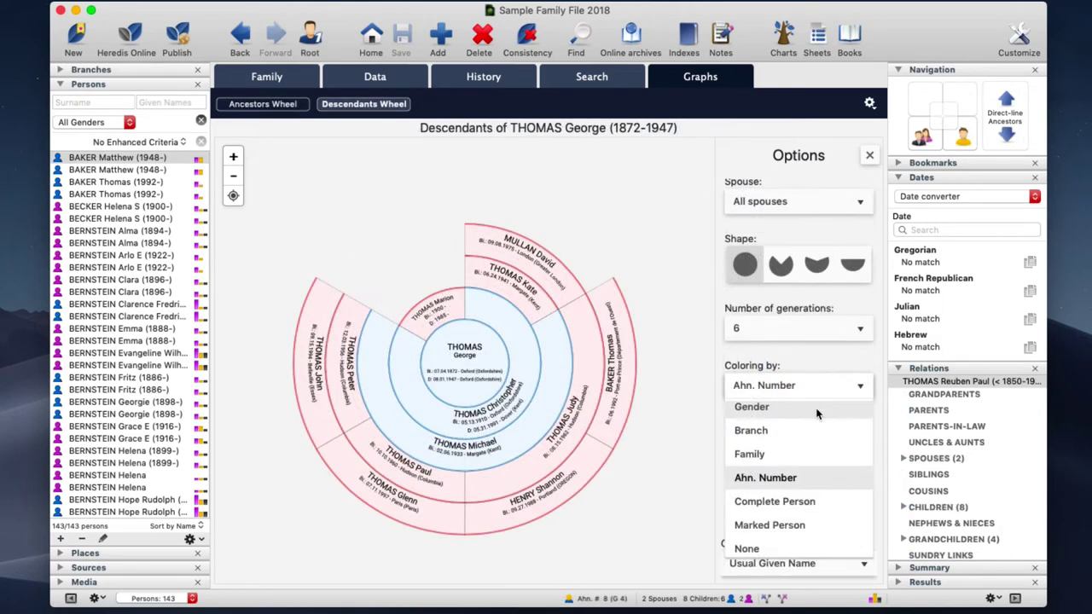
# Step: Color the descendants wheel by Gender, with colors enabled for men, women and unknown
pyautogui.click(756, 404)
pyautogui.scroll(-3, 810, 315)
pyautogui.click(738, 379)
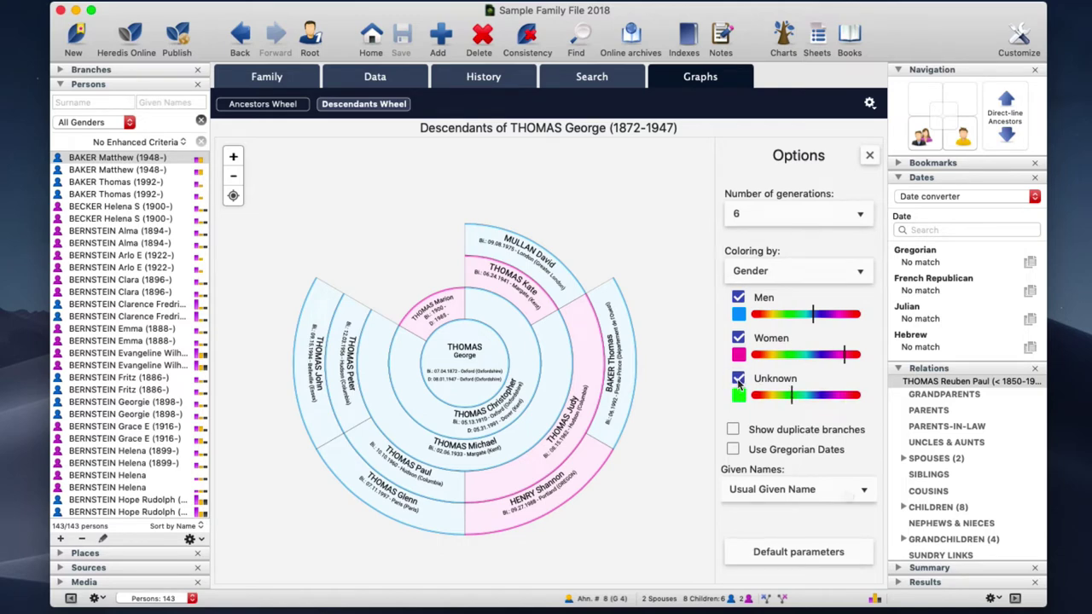
# Step: Show the wheel's given names as 1st Given Name and Initials, and turn on Gregorian dates
pyautogui.click(846, 490)
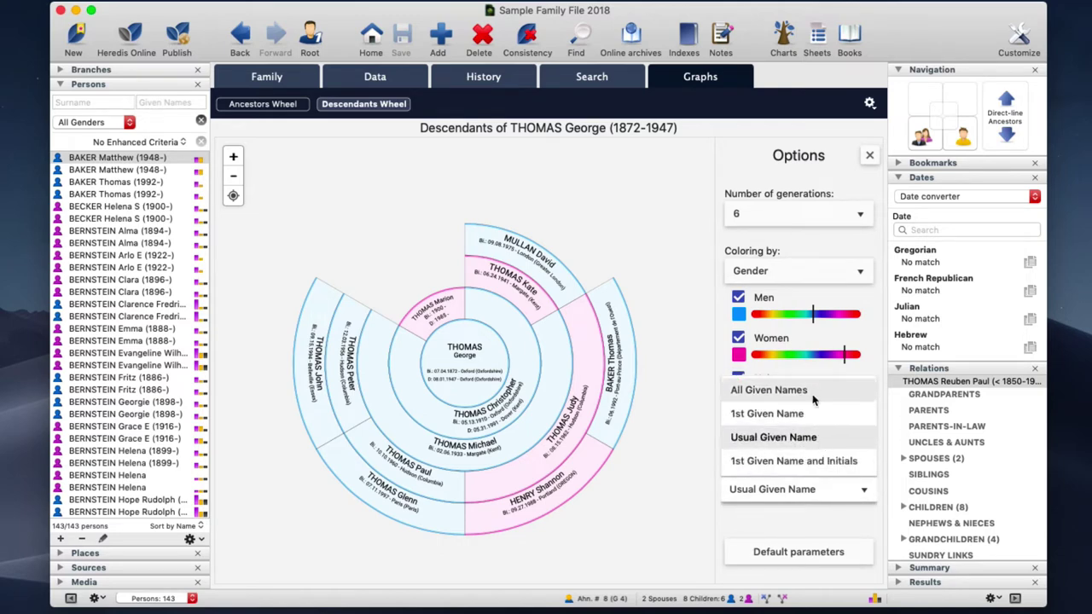
pyautogui.click(818, 462)
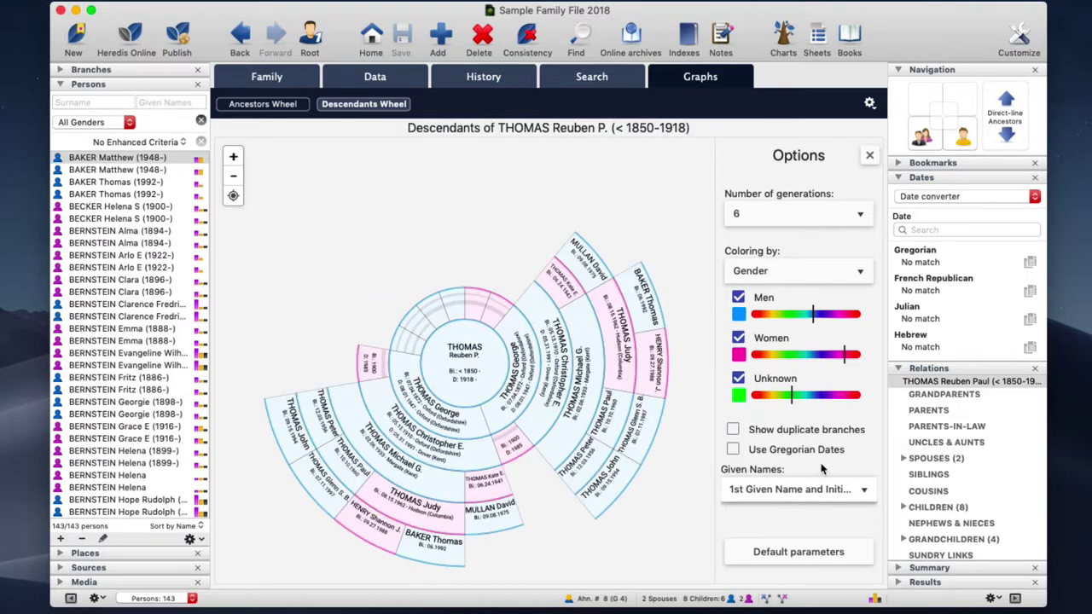
pyautogui.click(733, 450)
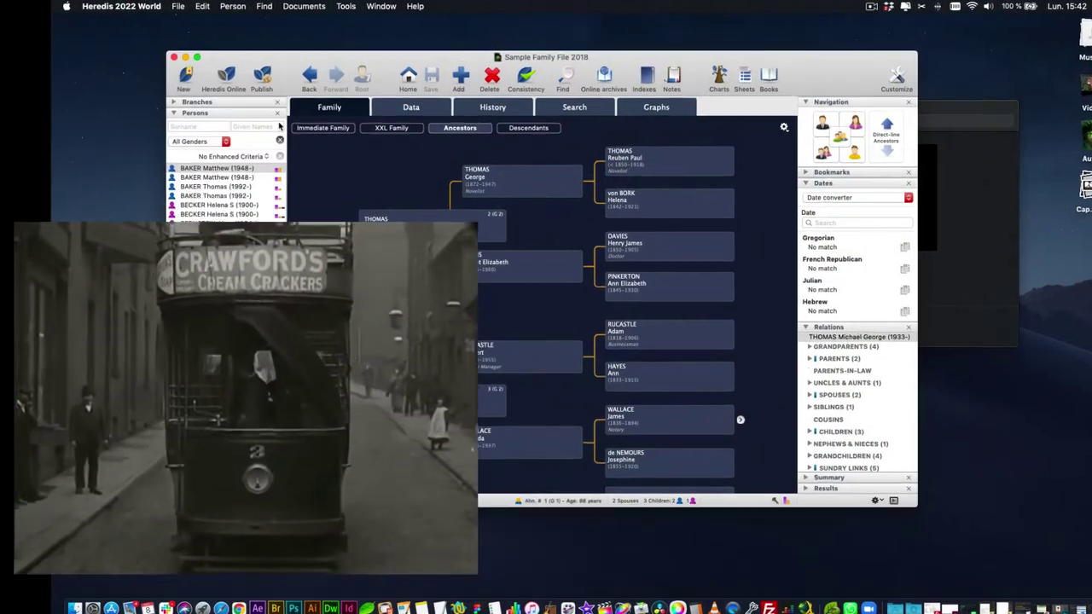
# Step: Start a Families from my Village book, look through the other book types and return to Families from my Village
pyautogui.click(136, 73)
pyautogui.click(589, 157)
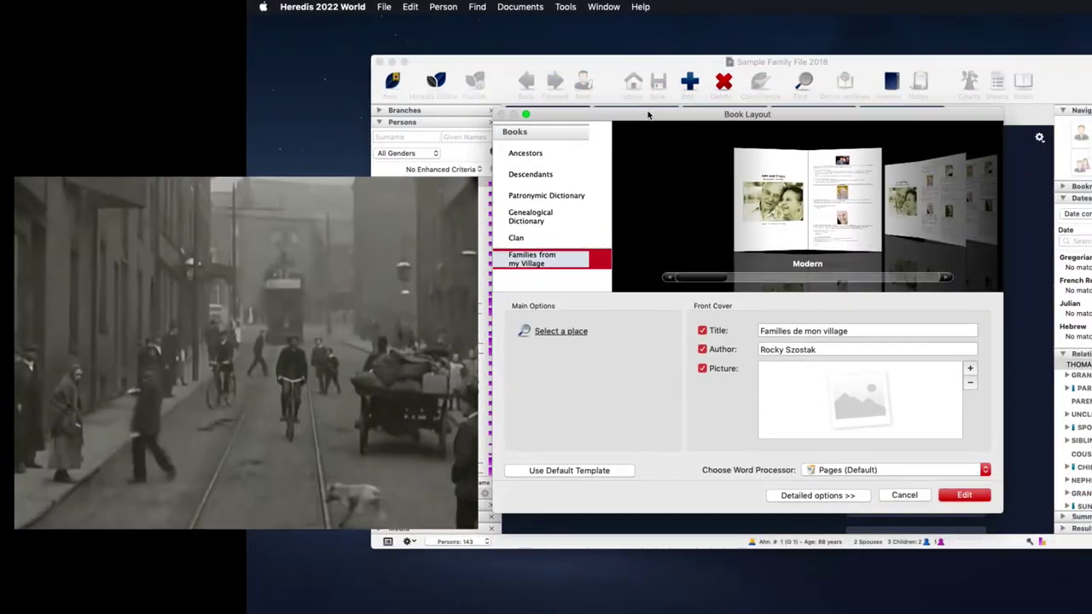
pyautogui.click(555, 153)
pyautogui.click(555, 174)
pyautogui.click(555, 195)
pyautogui.click(555, 216)
pyautogui.click(550, 238)
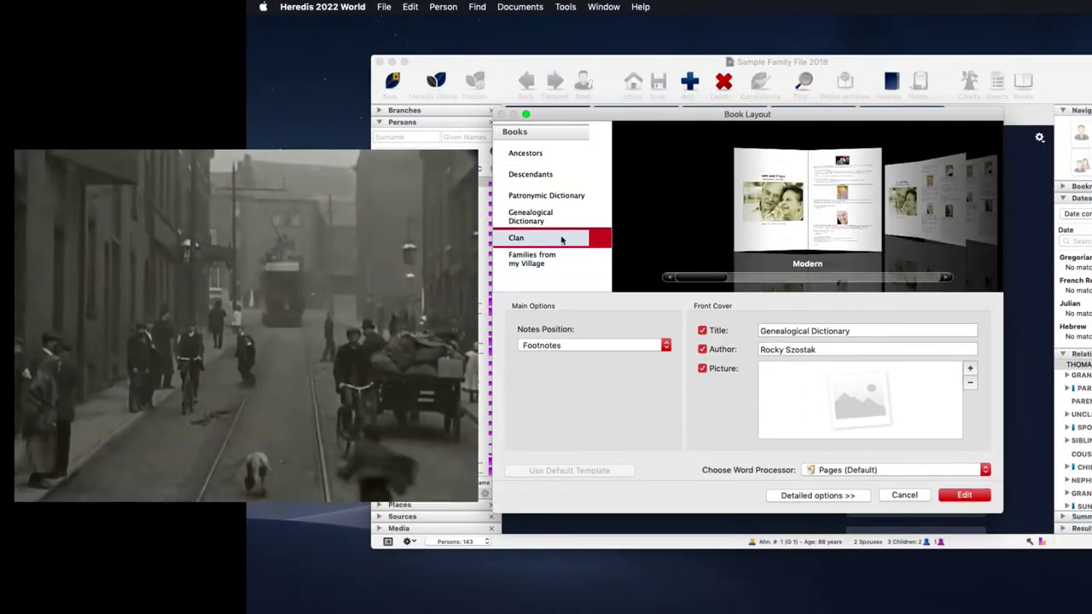
pyautogui.click(555, 258)
# Step: Choose the Traditional template for the village book
pyautogui.click(945, 279)
pyautogui.click(946, 279)
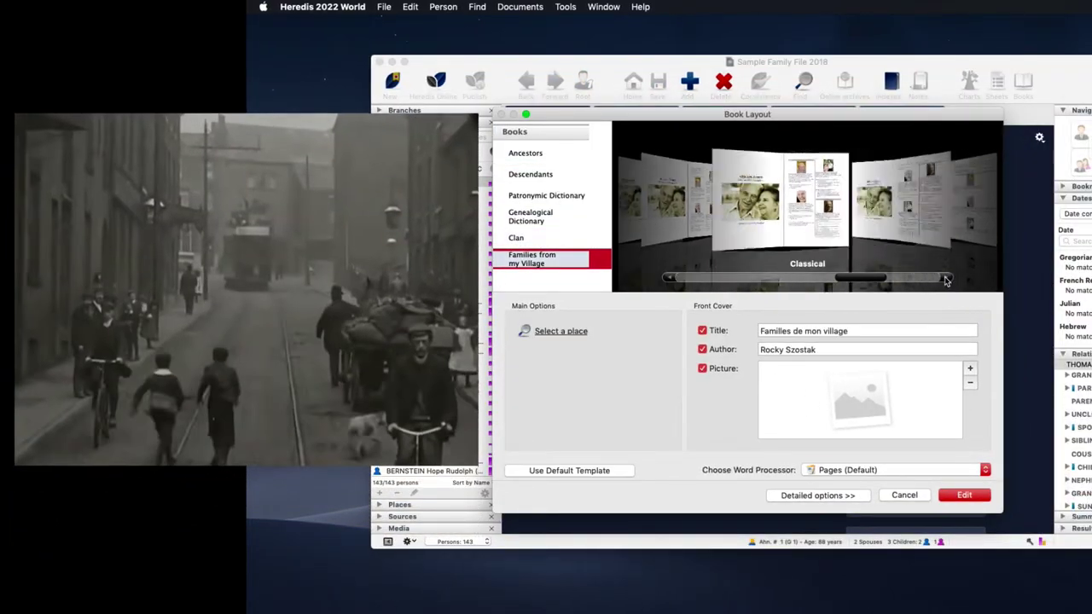
pyautogui.click(945, 279)
# Step: Search the places for Kent and set Canterbury as the book's village
pyautogui.click(561, 332)
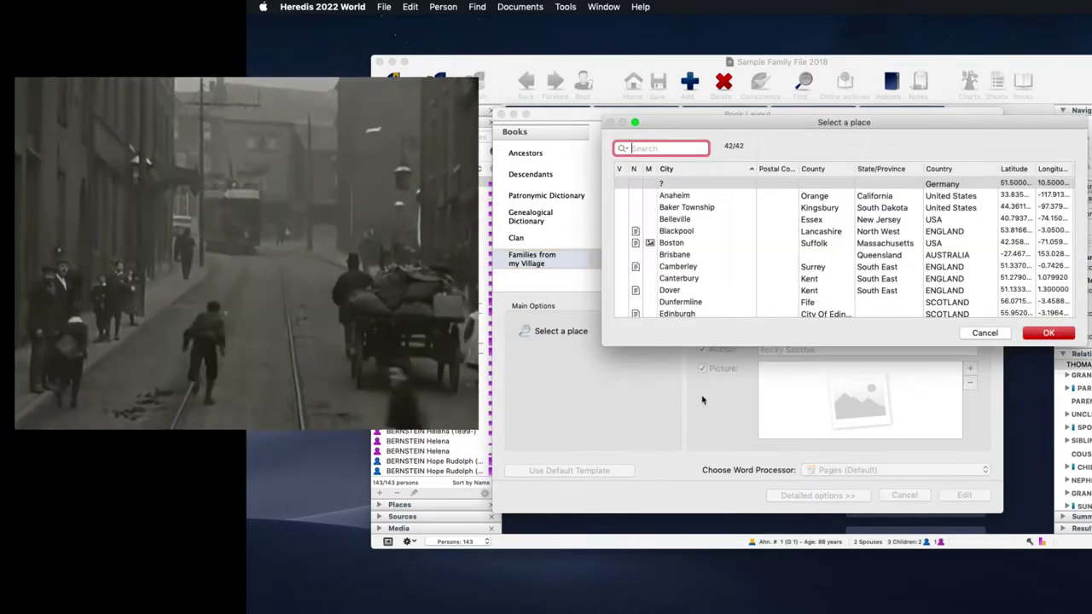
pyautogui.write('Kent')
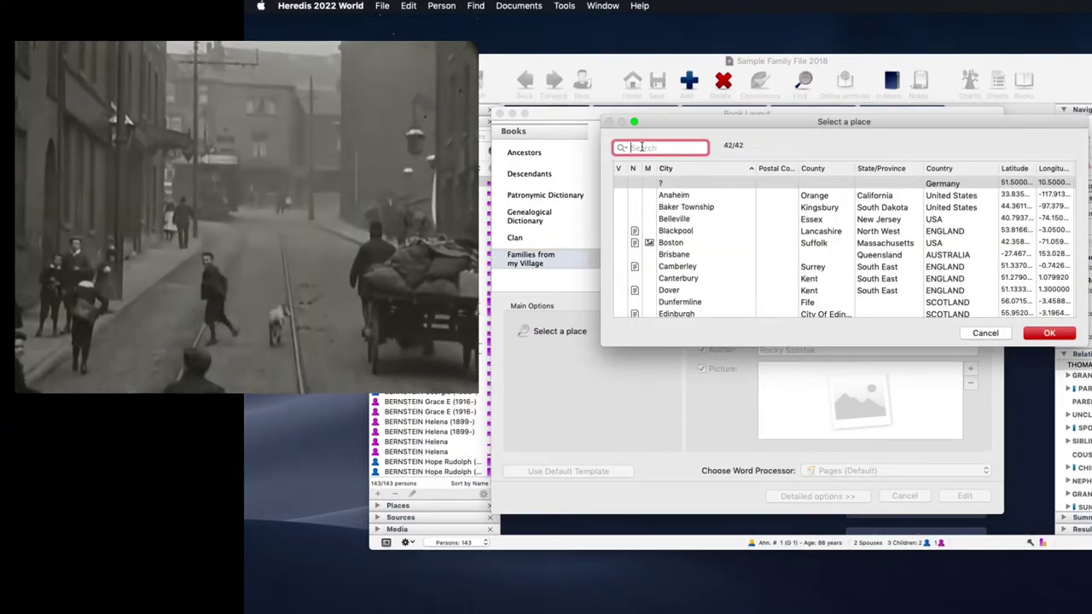
pyautogui.press('Tab')
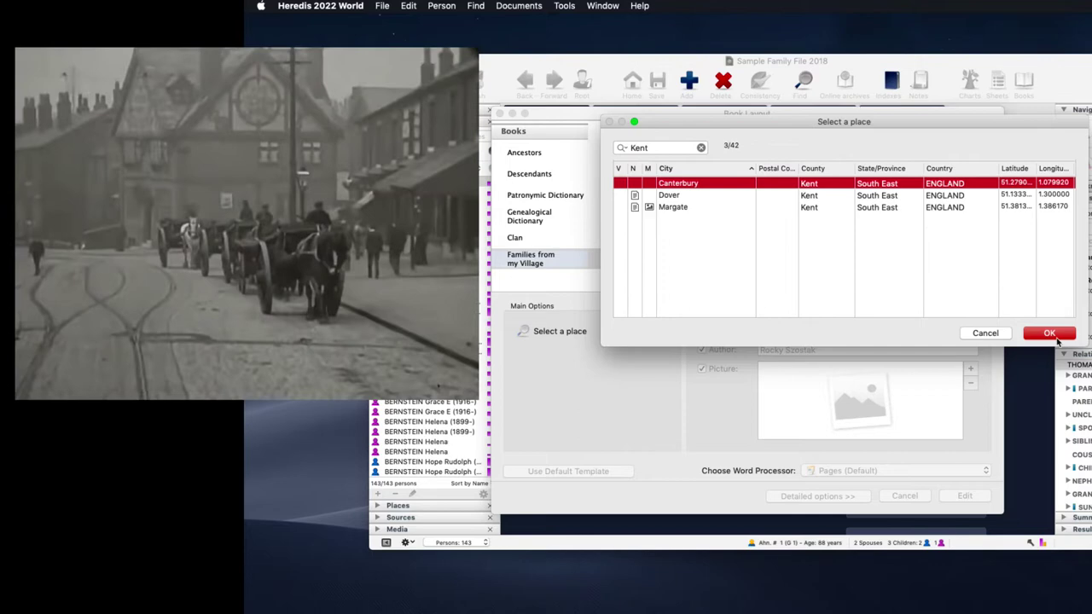
pyautogui.press('Return')
# Step: In the detailed options, add the Sandwich town JPEG from the Desktop as front cover picture and keep Pages as word processor
pyautogui.click(819, 497)
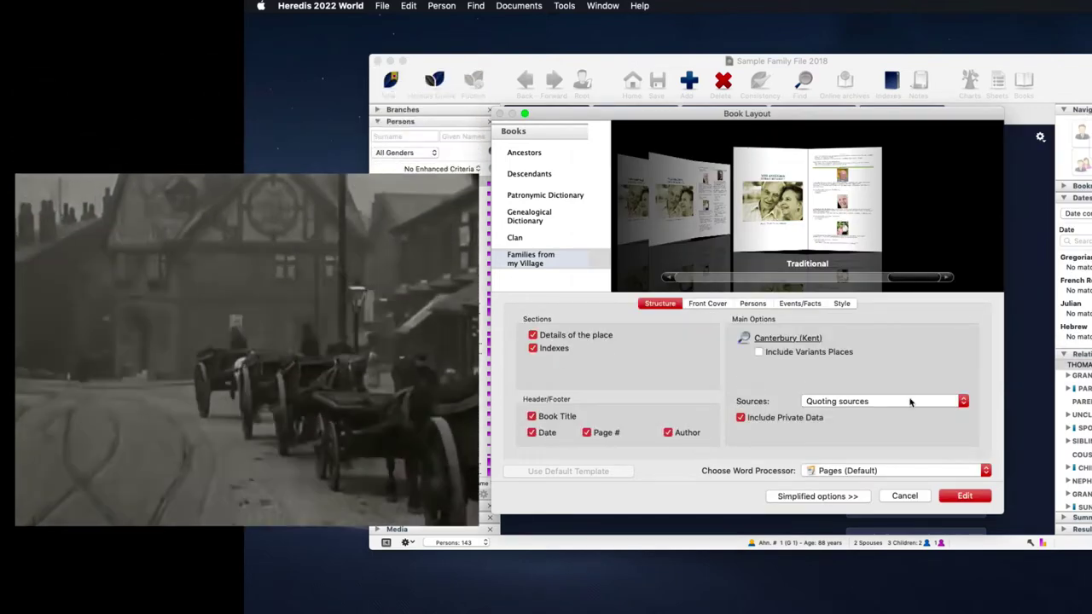
pyautogui.click(701, 305)
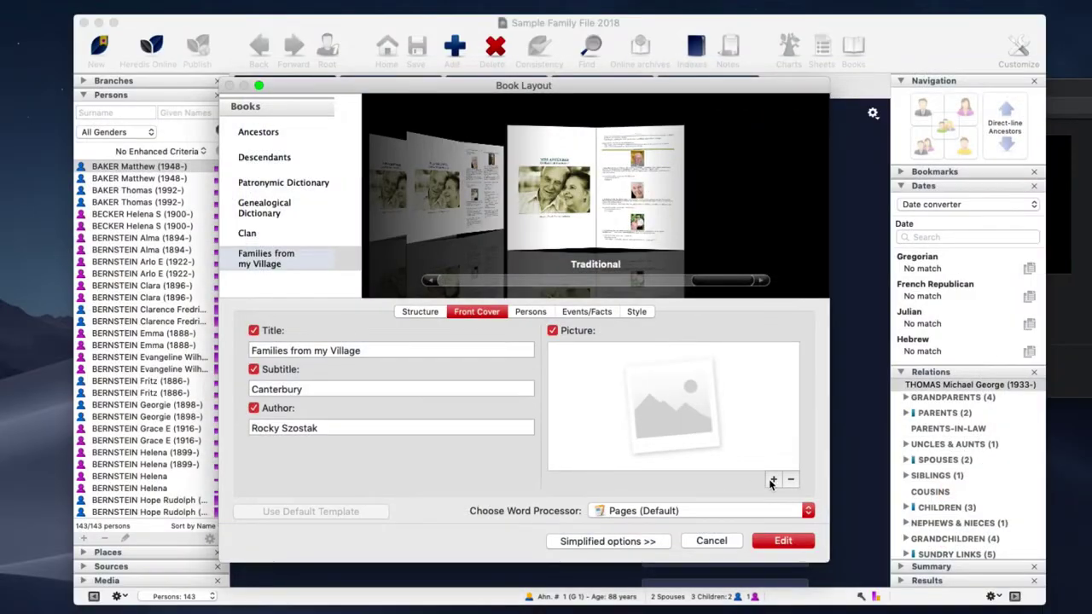
pyautogui.click(772, 480)
pyautogui.click(578, 130)
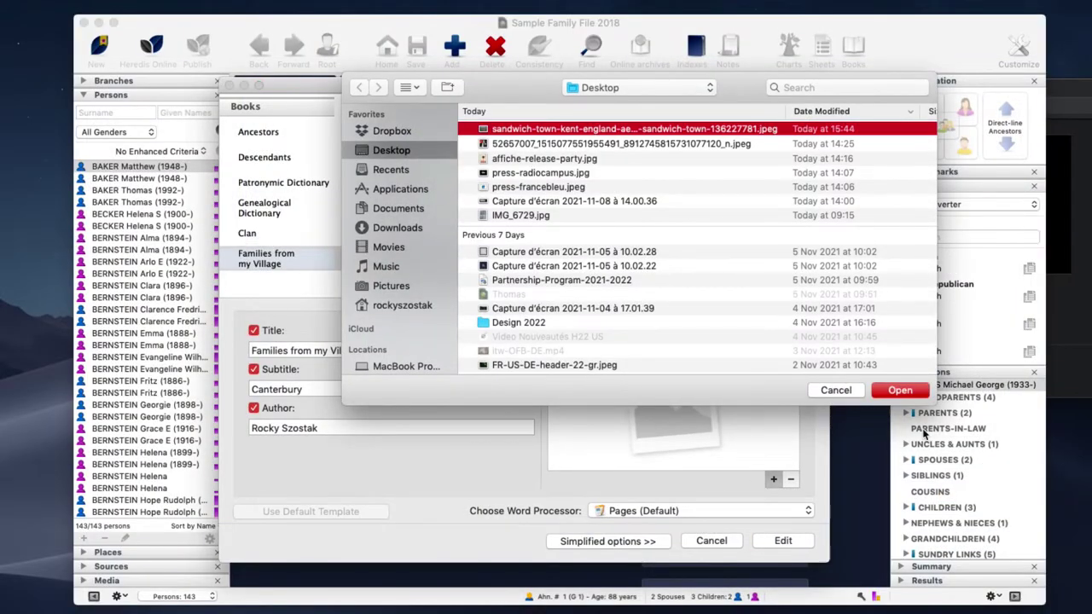
pyautogui.click(924, 390)
pyautogui.click(807, 510)
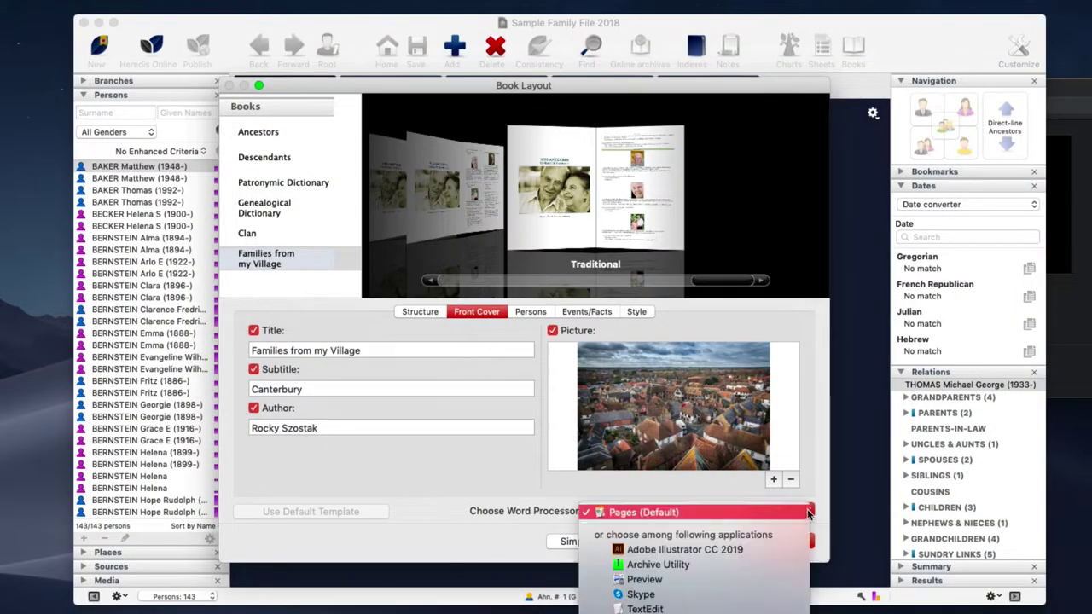
pyautogui.press('Escape')
# Step: Set the book's surname style to surname first with a comma and the given names to First Given Name and Initials of Others
pyautogui.click(530, 312)
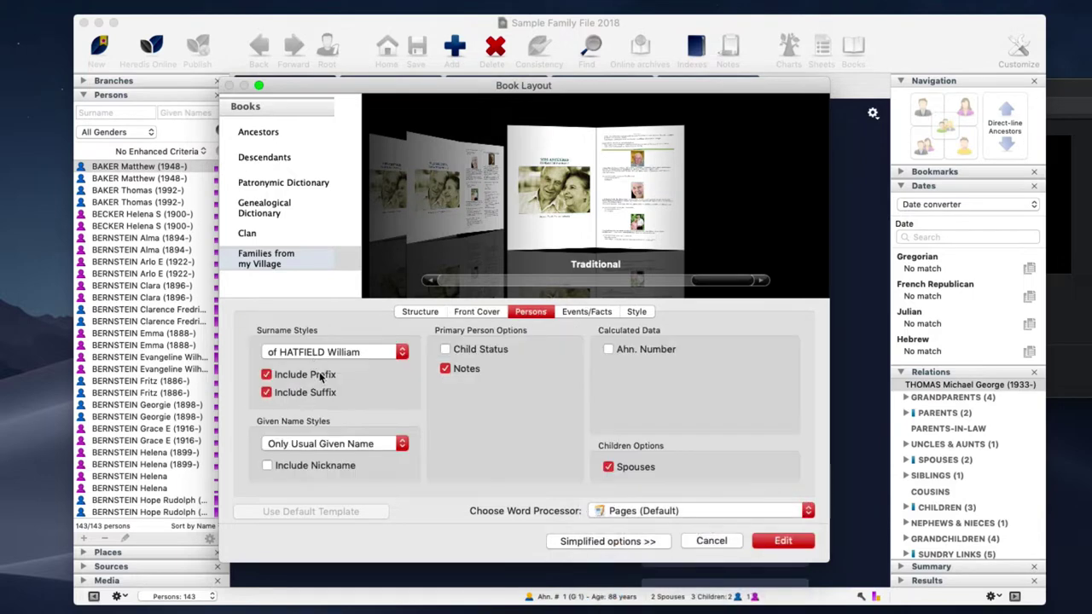
pyautogui.click(331, 352)
pyautogui.click(333, 327)
pyautogui.click(363, 445)
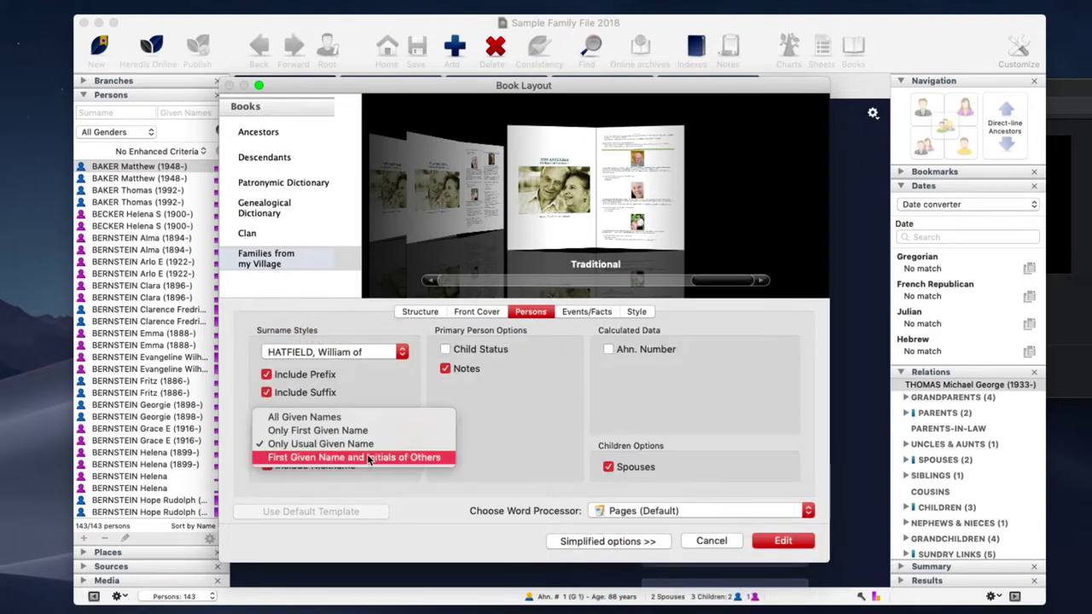
pyautogui.click(369, 458)
# Step: Set the book's dates to the Sunday, January 19, 1840 style with Gregorian dates, and include subdivisions in the place style
pyautogui.click(587, 312)
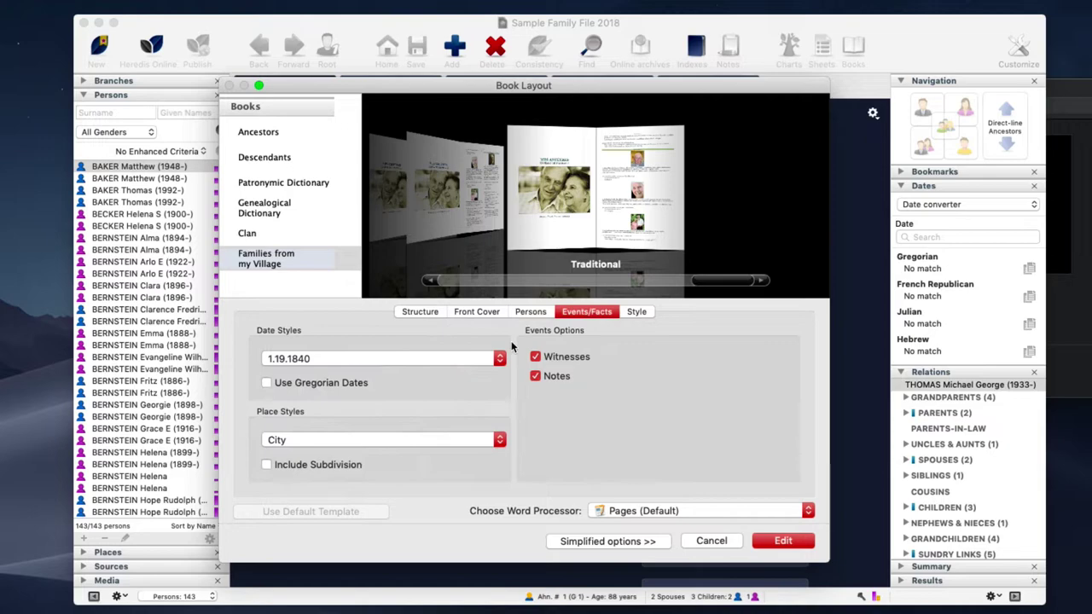
pyautogui.click(375, 397)
pyautogui.click(324, 449)
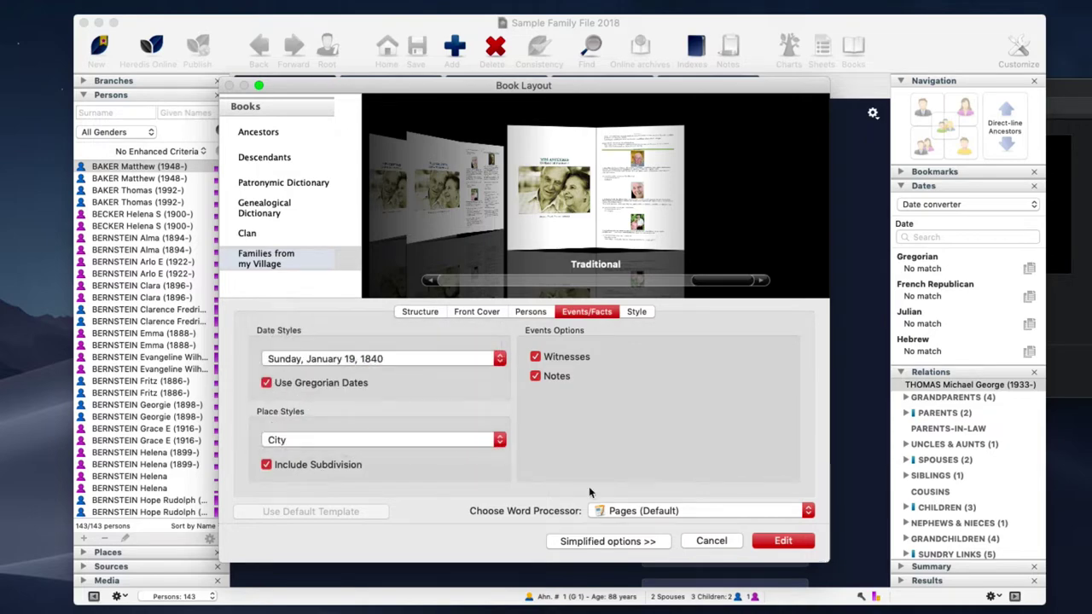
# Step: Check the book's style options and generate the Canterbury village book in Pages
pyautogui.click(636, 311)
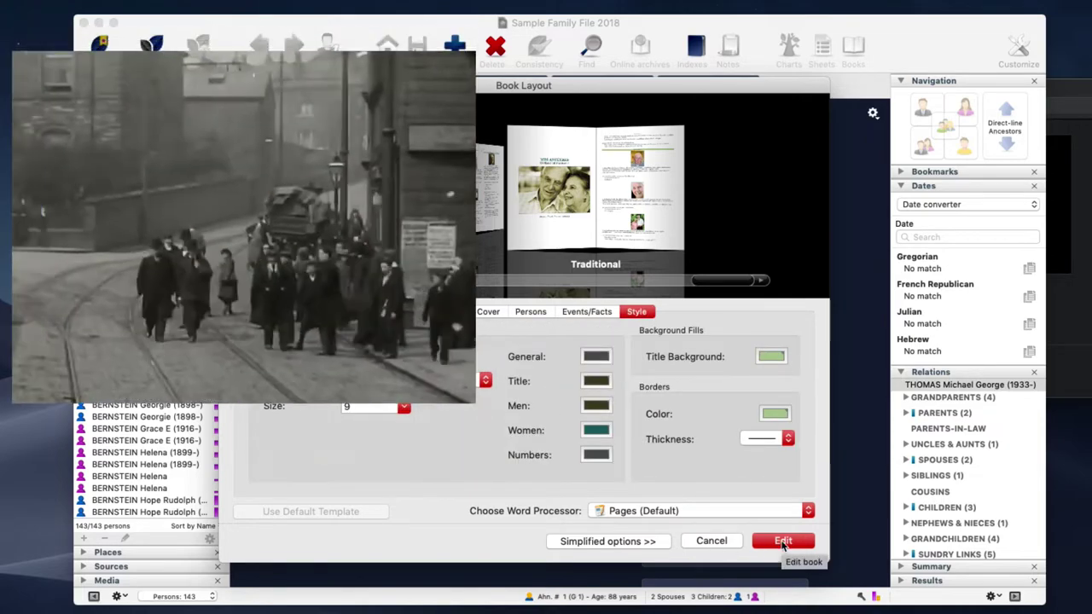
pyautogui.click(783, 542)
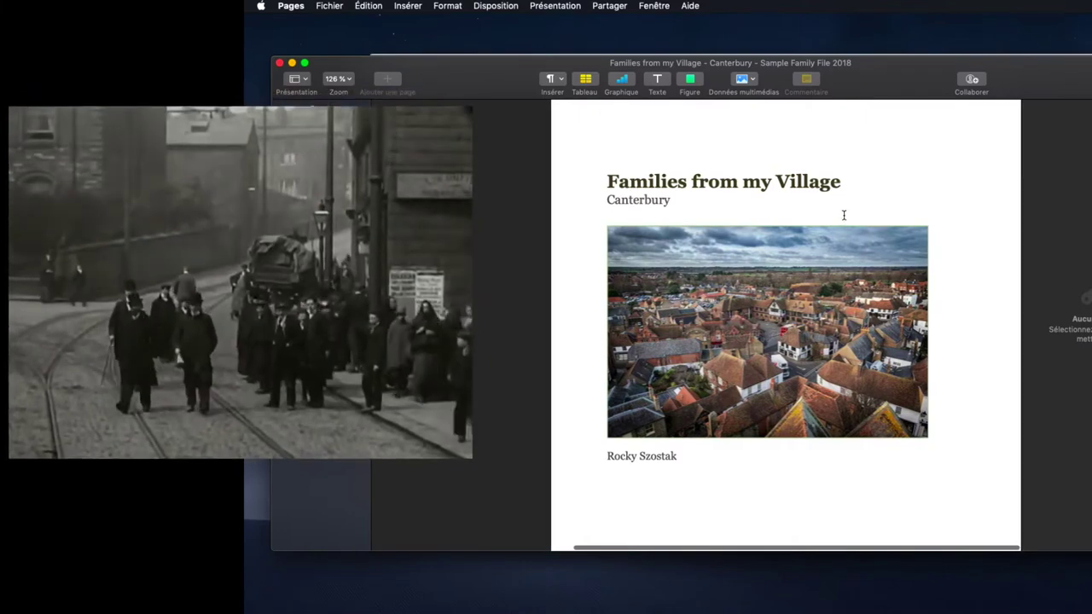
# Step: Look through the generated book's cover, dedication, acknowledgments, introduction and place details pages
pyautogui.scroll(-10, 844, 215)
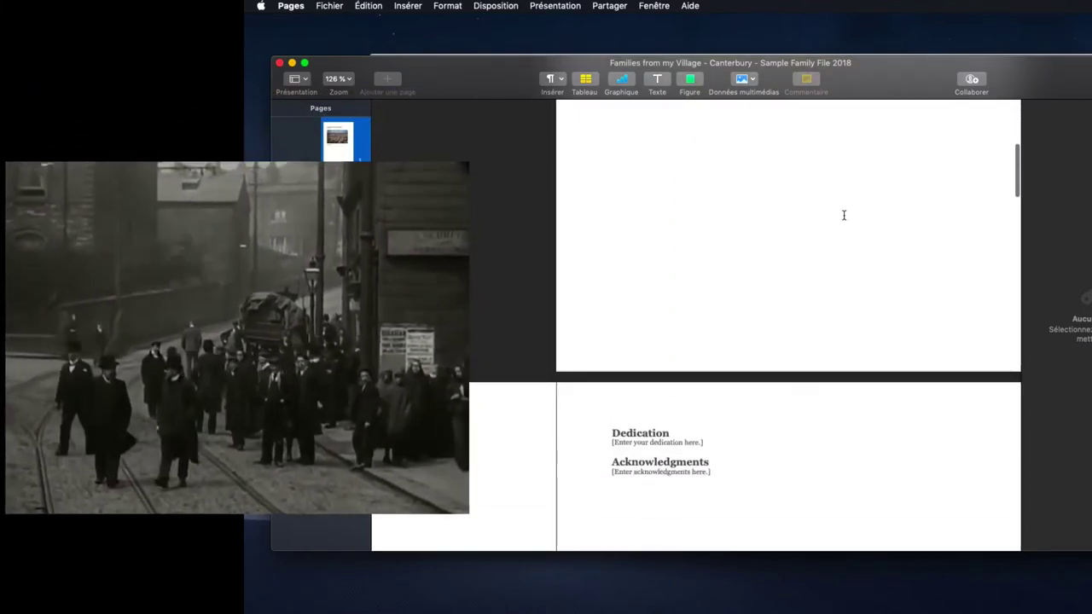
pyautogui.scroll(-5, 844, 215)
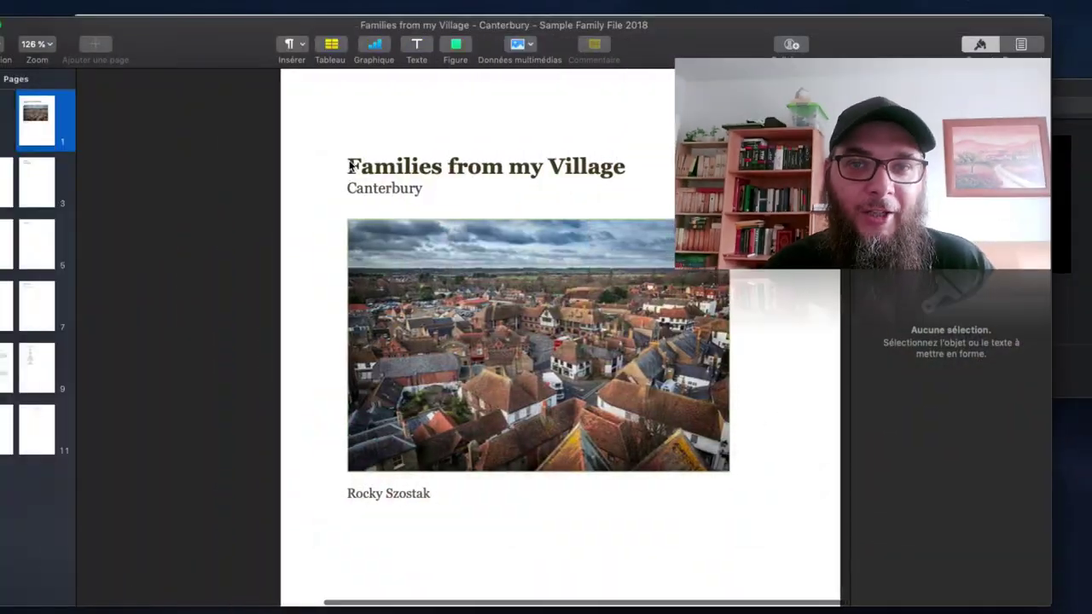
pyautogui.hscroll(-2, 350, 167)
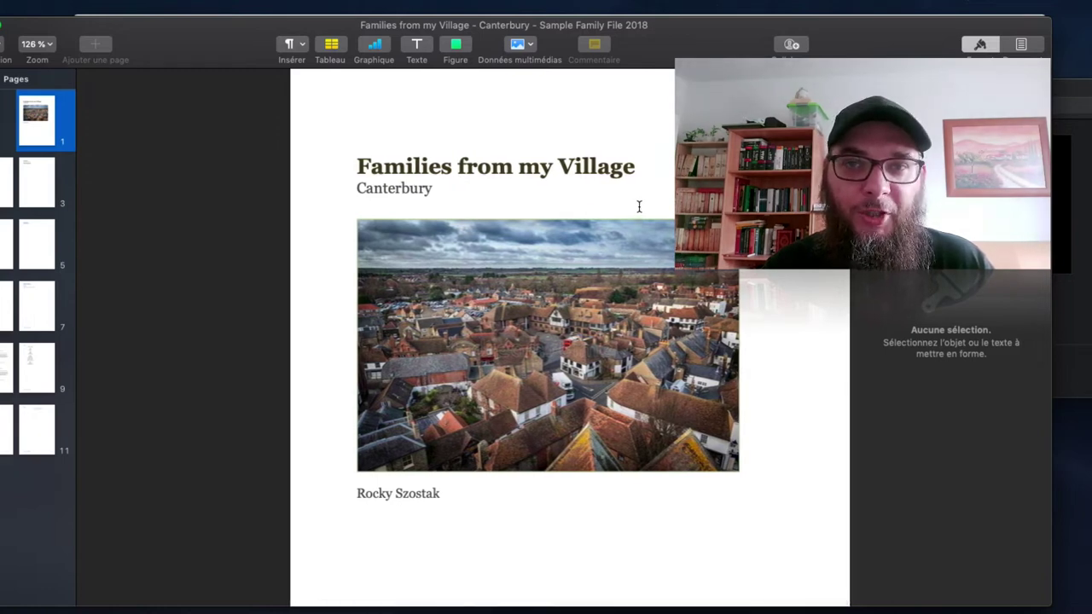
pyautogui.scroll(-15, 639, 206)
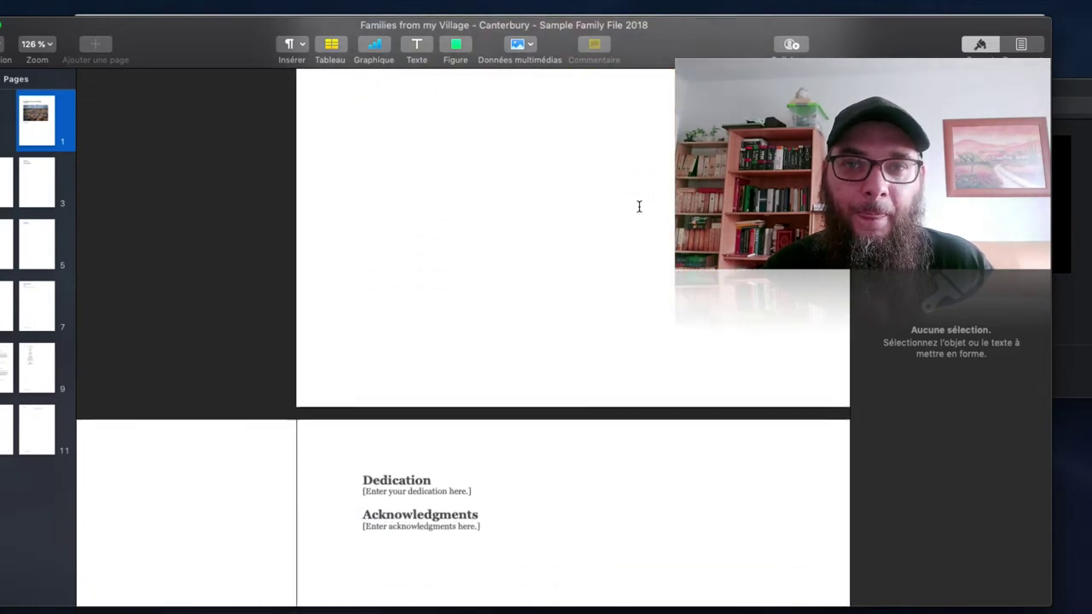
pyautogui.scroll(-6, 639, 206)
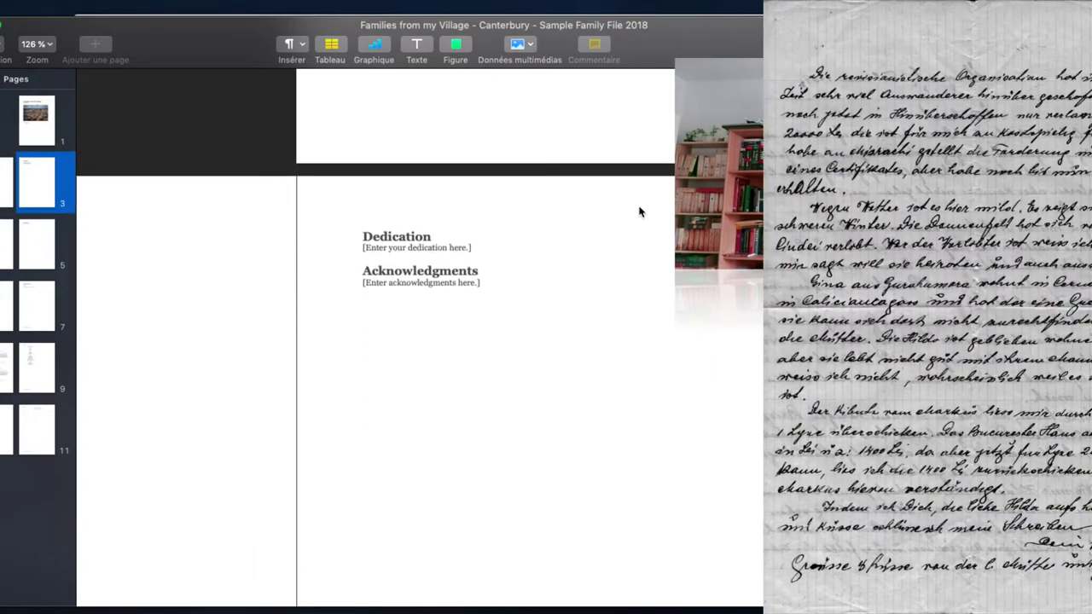
pyautogui.scroll(-10, 639, 206)
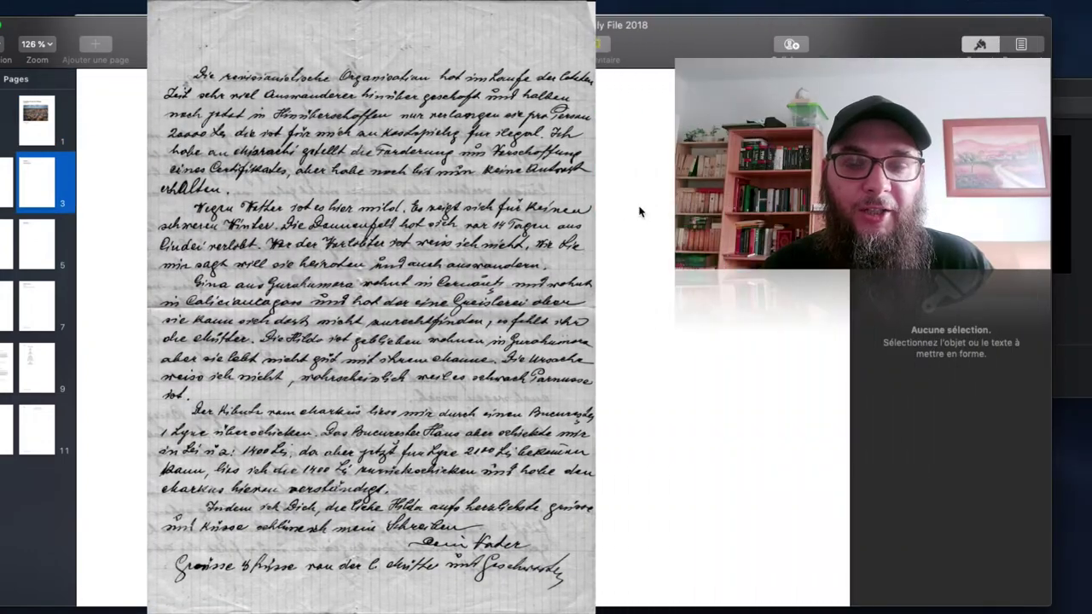
pyautogui.scroll(-12, 639, 206)
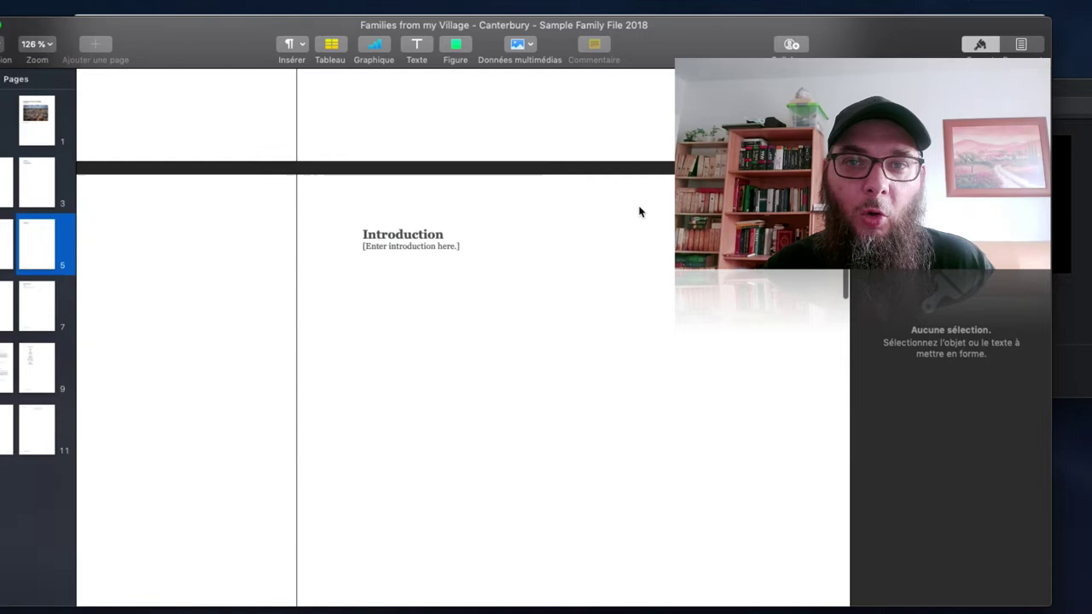
pyautogui.scroll(-10, 639, 212)
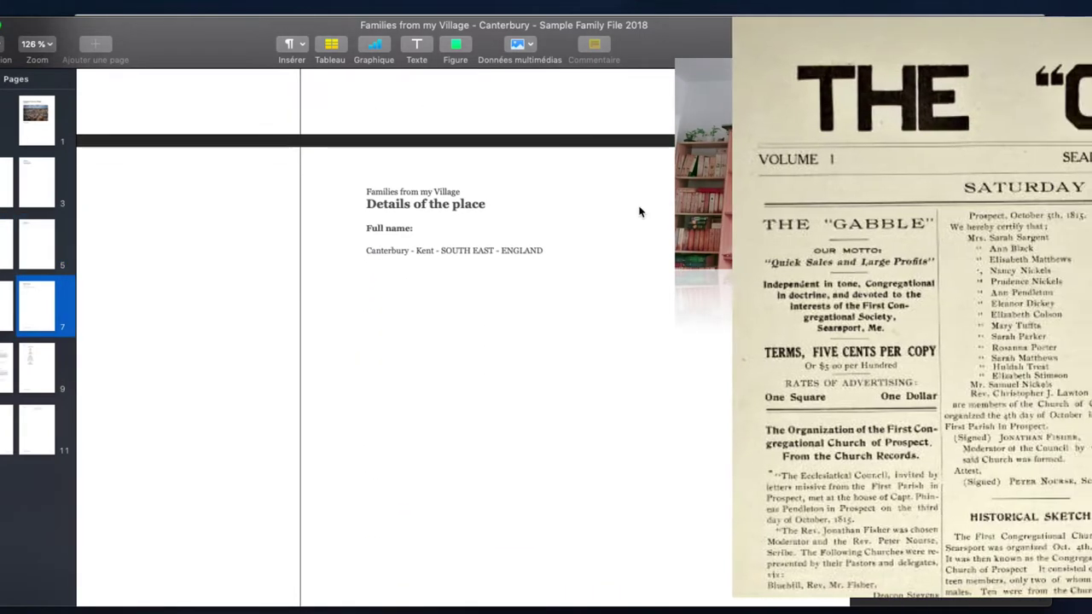
# Step: Examine the persons index and the numbered family entries with their source notes in the village book
pyautogui.scroll(-5, 639, 212)
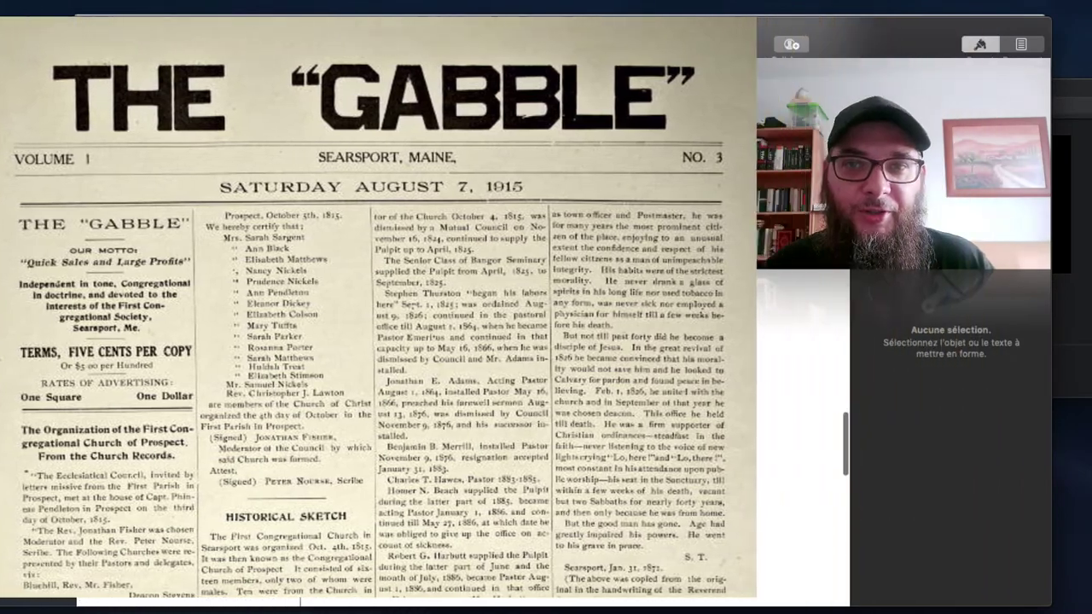
pyautogui.hscroll(-5, 639, 206)
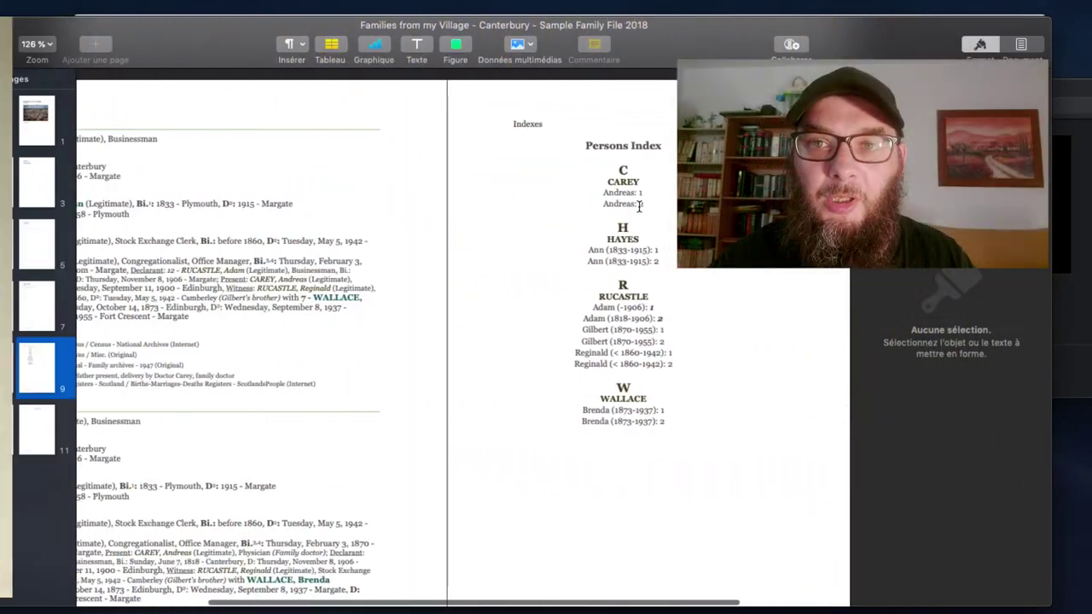
pyautogui.hscroll(-3, 639, 206)
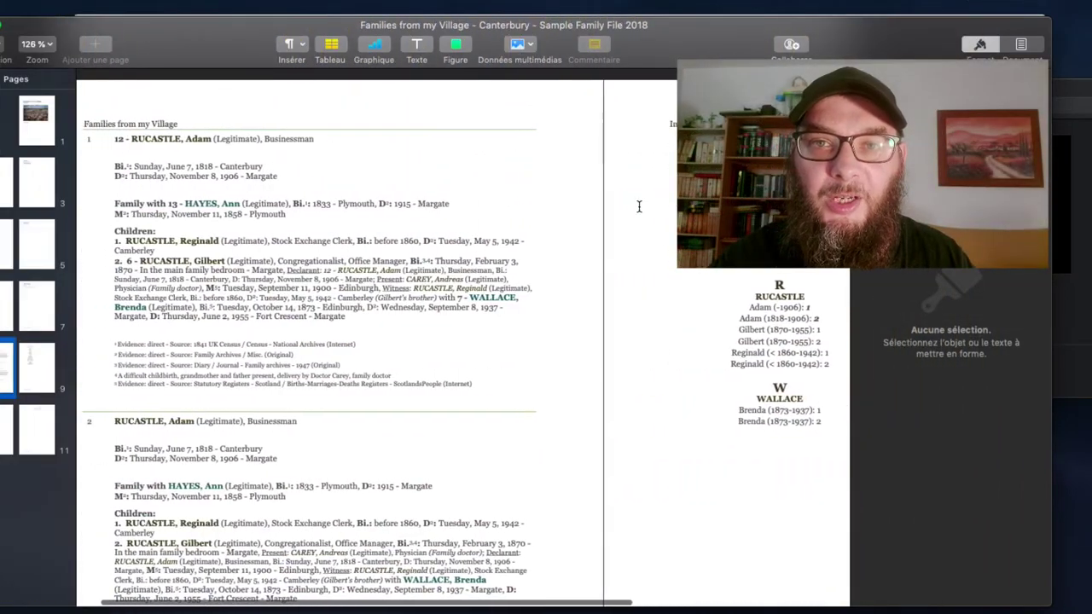
pyautogui.hscroll(-1, 639, 206)
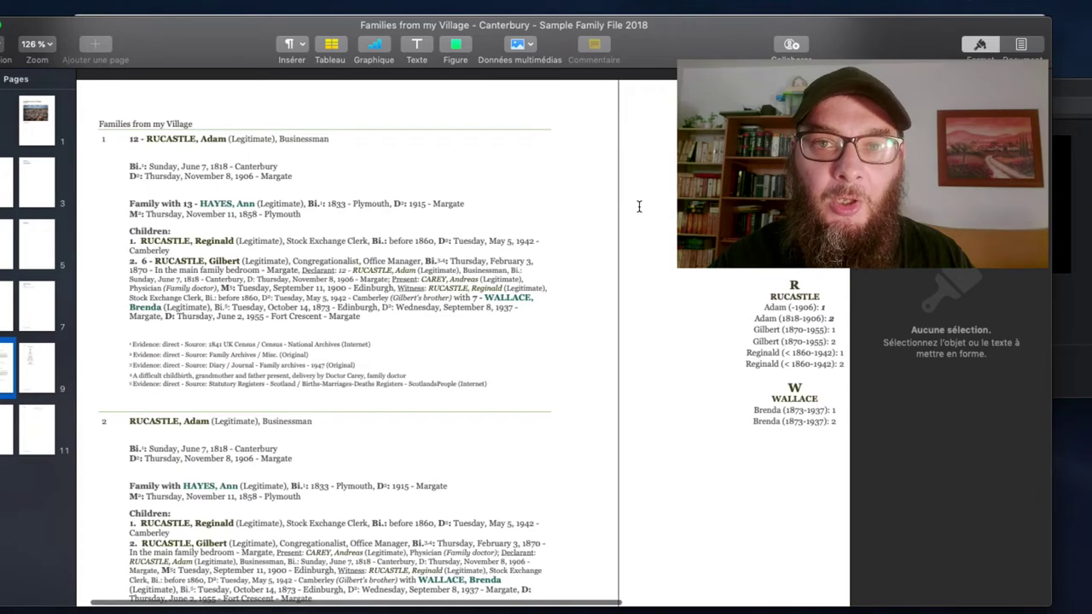
pyautogui.scroll(-5, 639, 206)
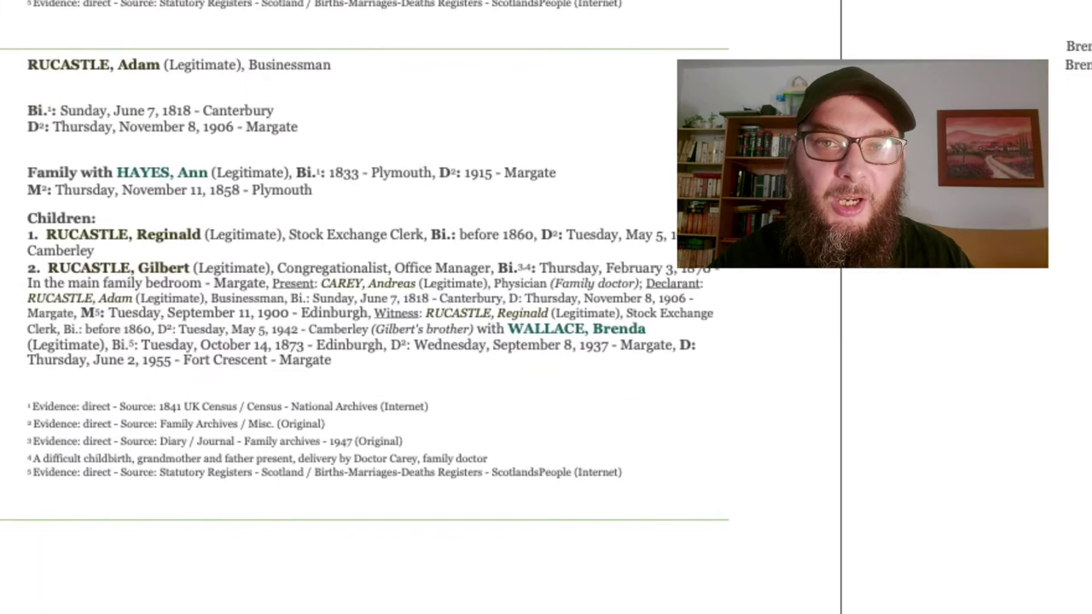
pyautogui.scroll(-10, 418, 307)
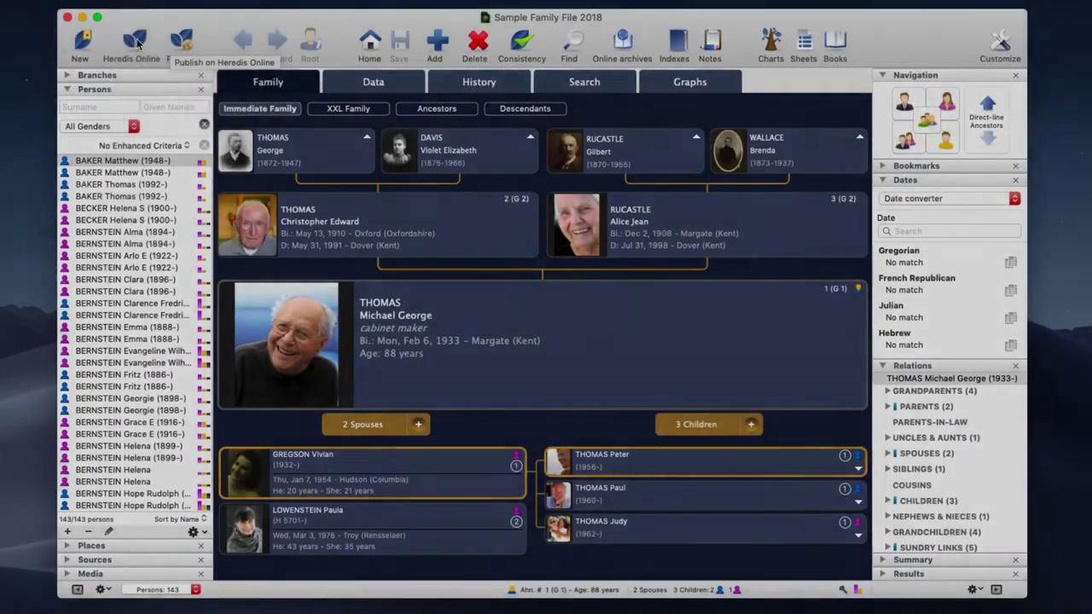
# Step: Switch to Heredis Online, open the published Sample Family File 2018 and look over the root person's immediate family
pyautogui.click(134, 42)
pyautogui.click(205, 74)
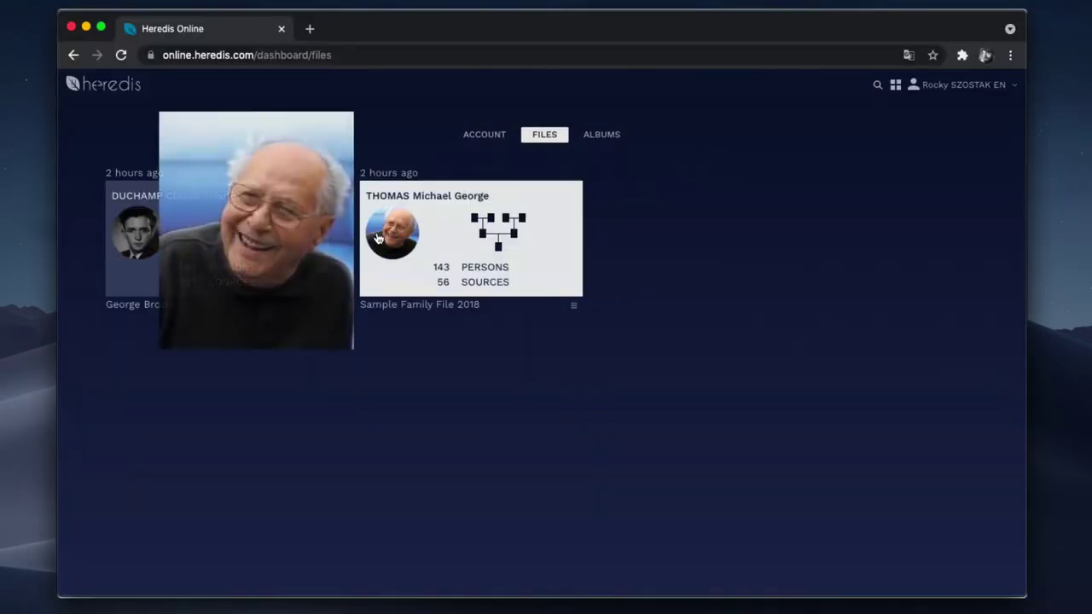
pyautogui.click(378, 239)
pyautogui.scroll(-3, 764, 256)
pyautogui.scroll(3, 745, 256)
pyautogui.hscroll(4, 745, 256)
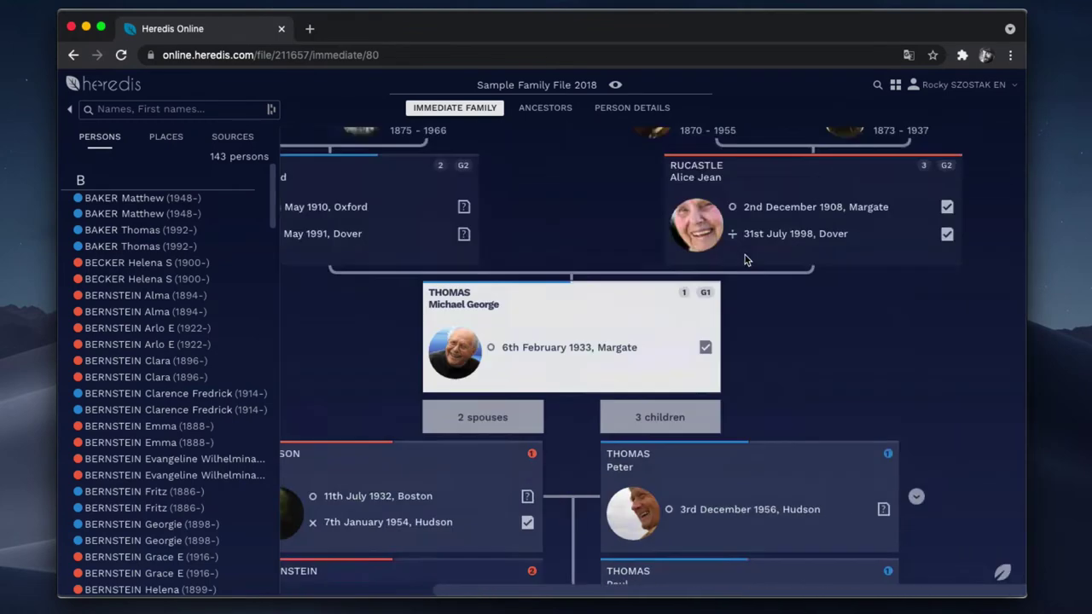
# Step: Browse the file's places, choose Baker Township and open the immediate family of a person linked to it
pyautogui.click(165, 137)
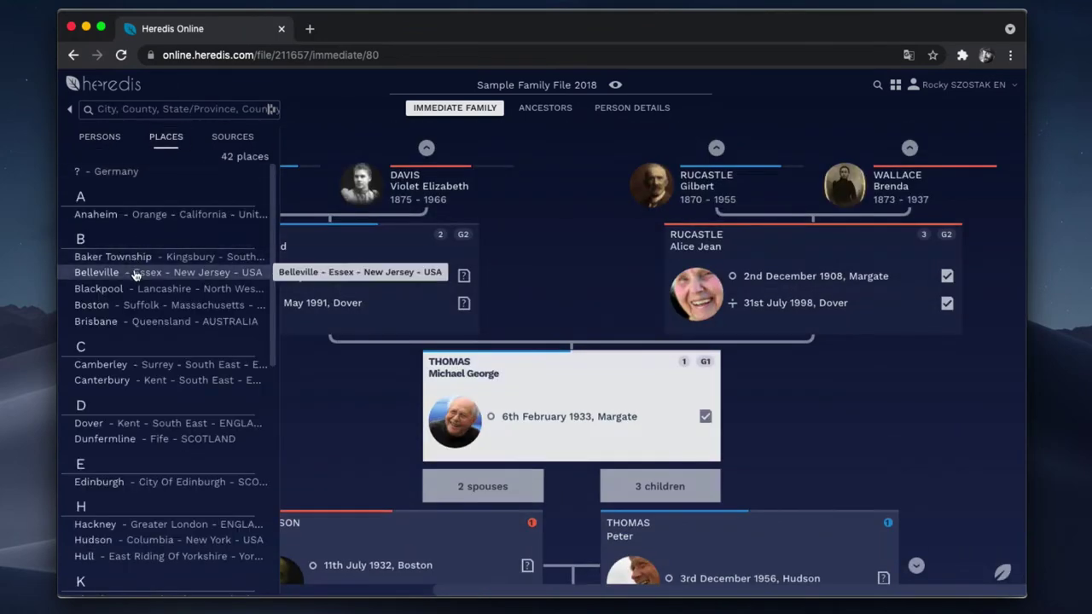
pyautogui.click(127, 248)
pyautogui.click(458, 354)
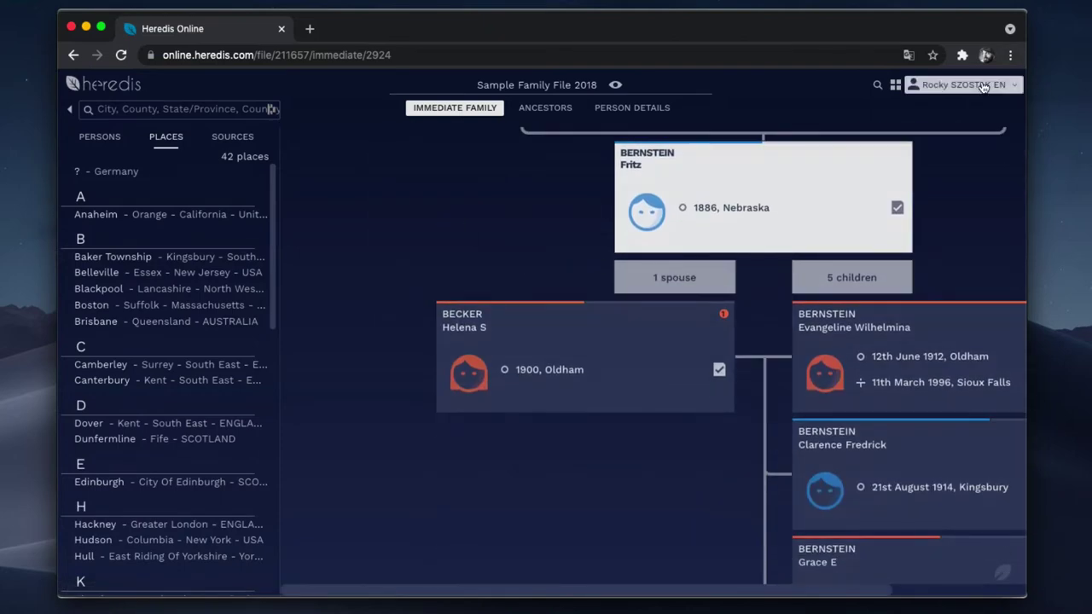
# Step: Set the Heredis Online display preference to Day and close the preferences
pyautogui.click(974, 107)
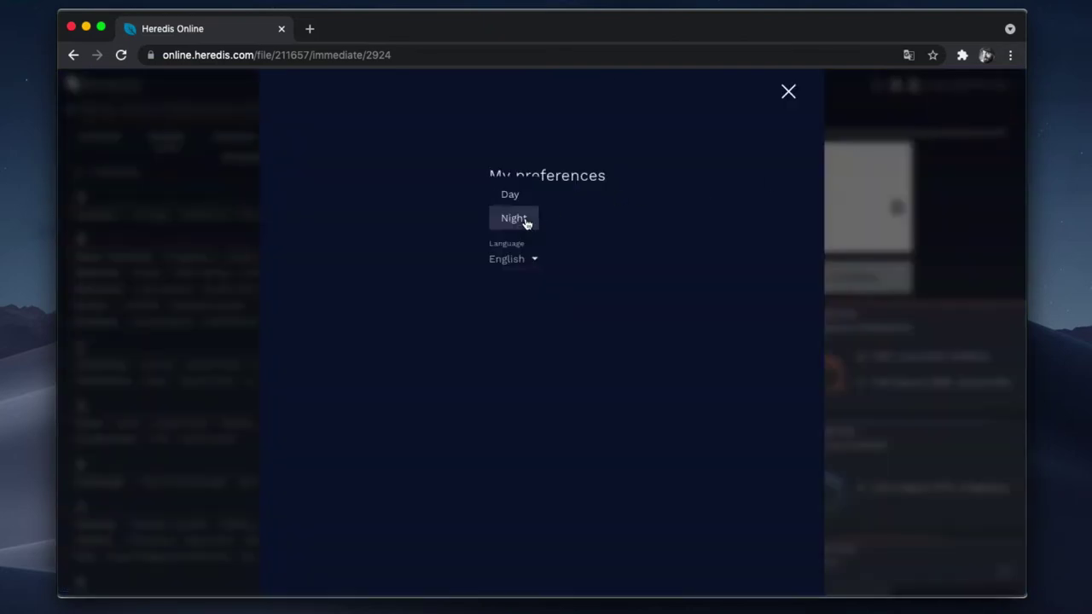
pyautogui.click(528, 202)
pyautogui.click(788, 91)
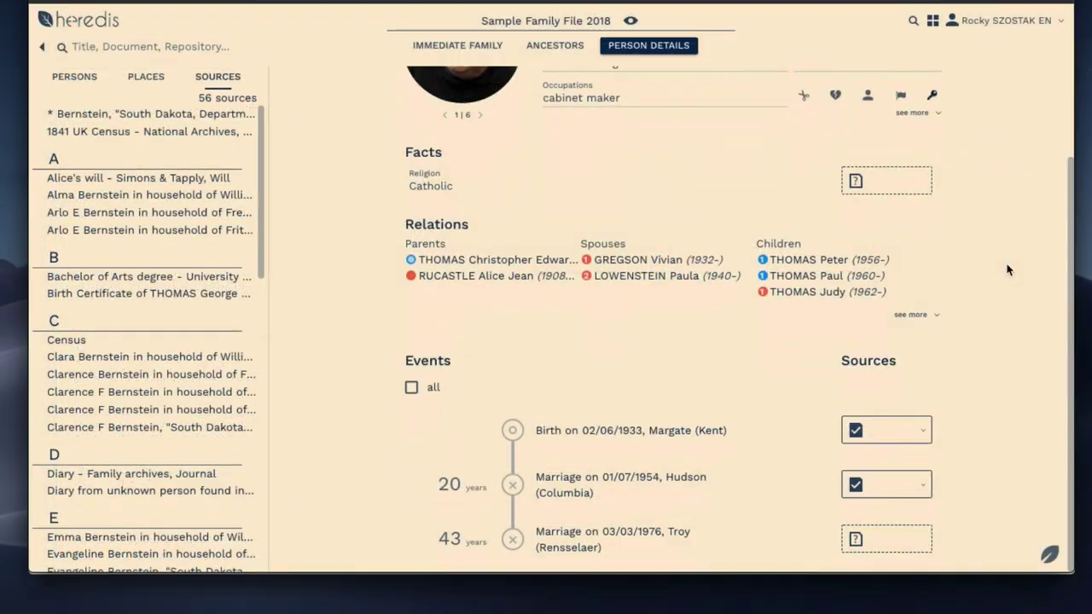
# Step: View the Sample Family File 2018 as a visitor and look over the root person's details
pyautogui.scroll(2, 1007, 270)
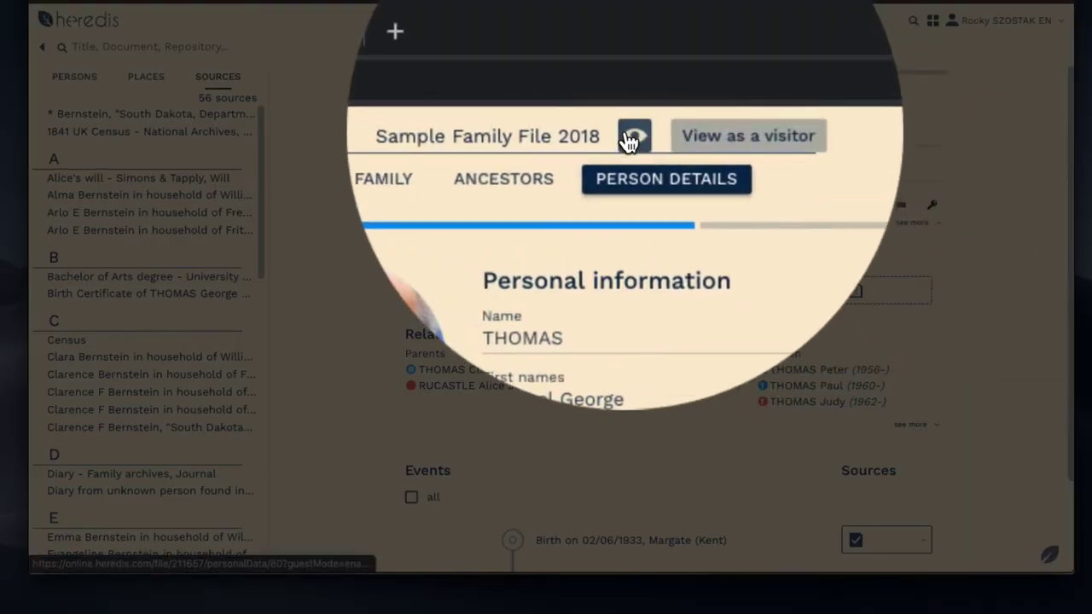
pyautogui.click(628, 20)
pyautogui.scroll(-2, 772, 191)
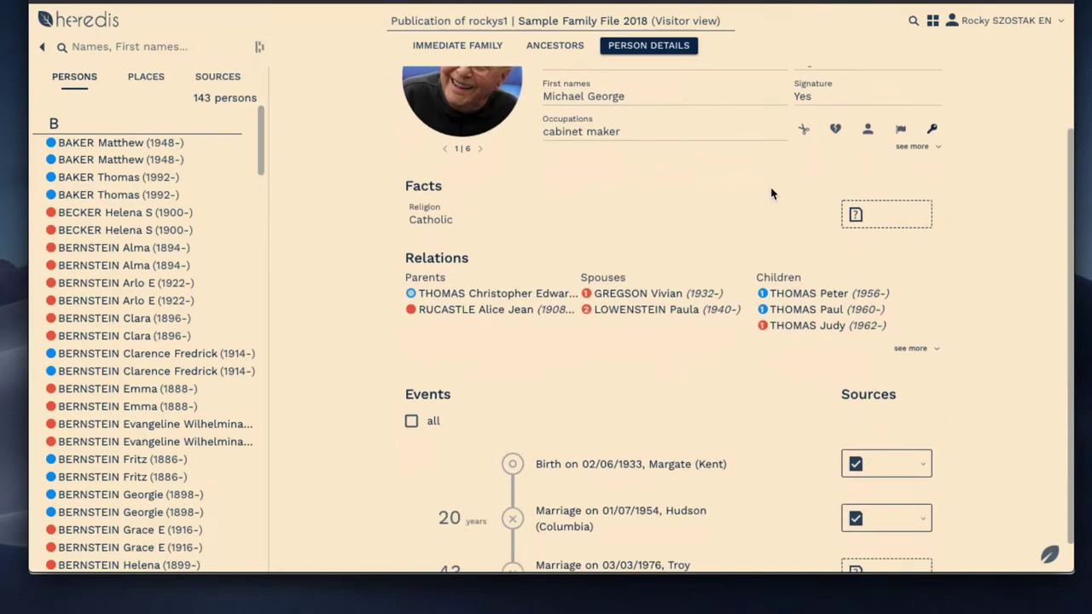
pyautogui.scroll(2, 767, 187)
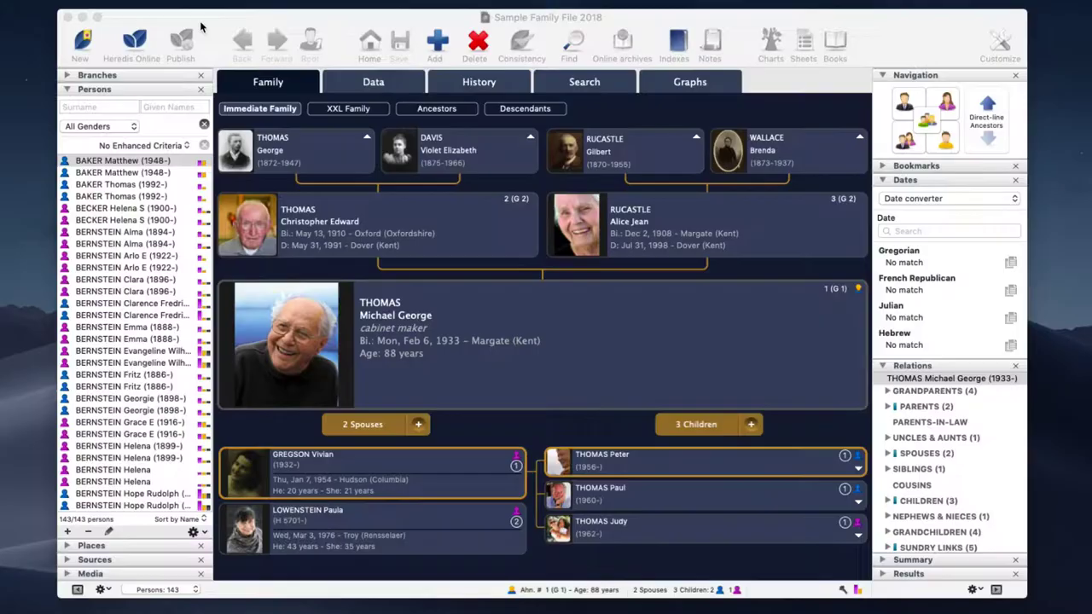
# Step: Return to Heredis and start publishing the Sample Family File 2018 on Heredis Online
pyautogui.click(183, 47)
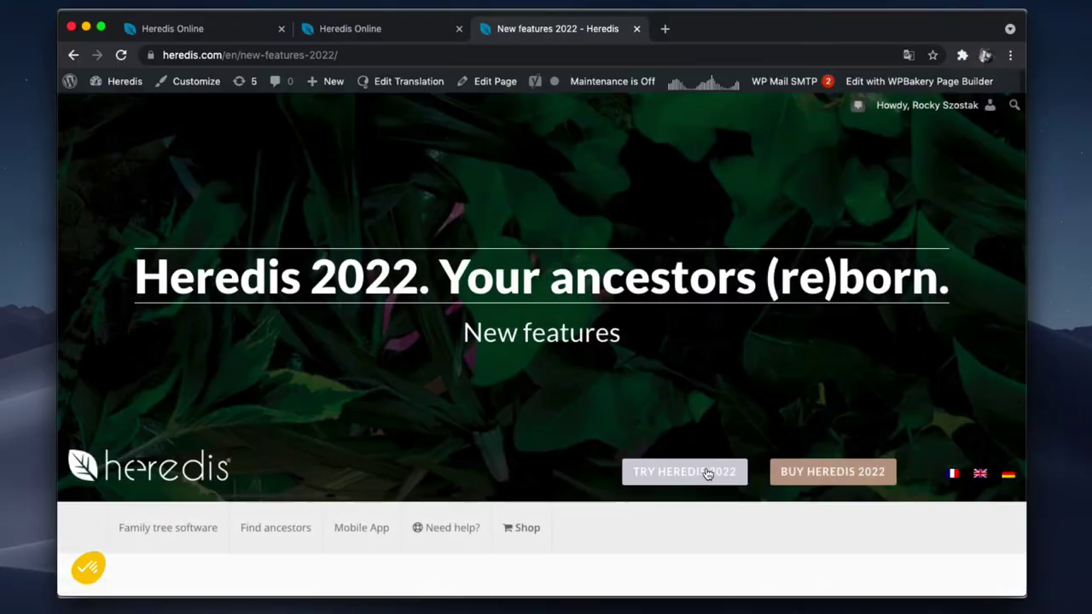
# Step: Open the Heredis 2022 trial page on the Heredis website and read about the free Mac version
pyautogui.click(707, 474)
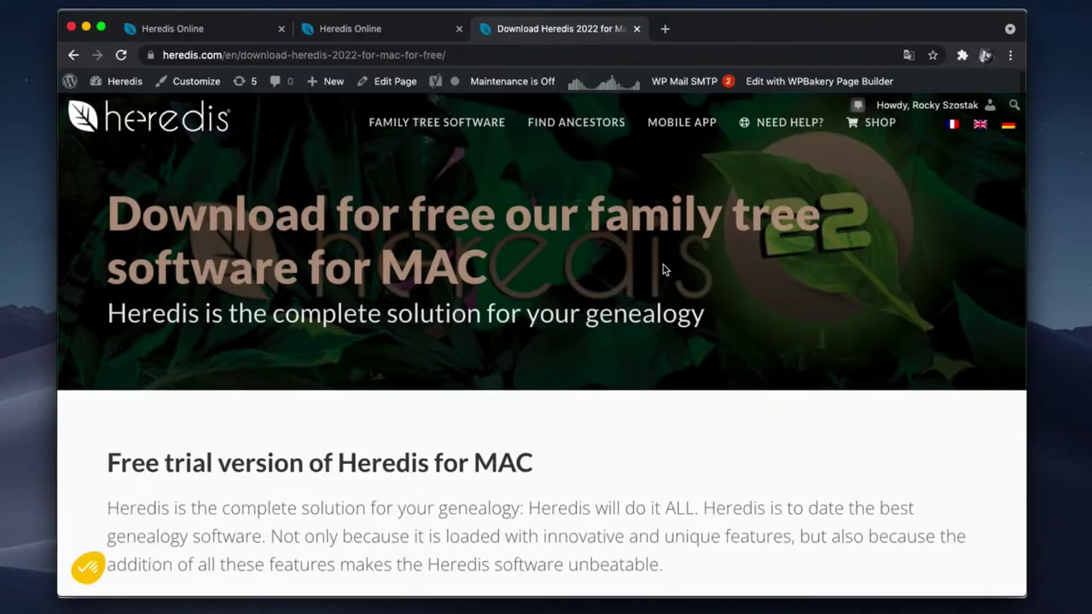
pyautogui.scroll(-4, 661, 267)
pyautogui.scroll(-2, 660, 270)
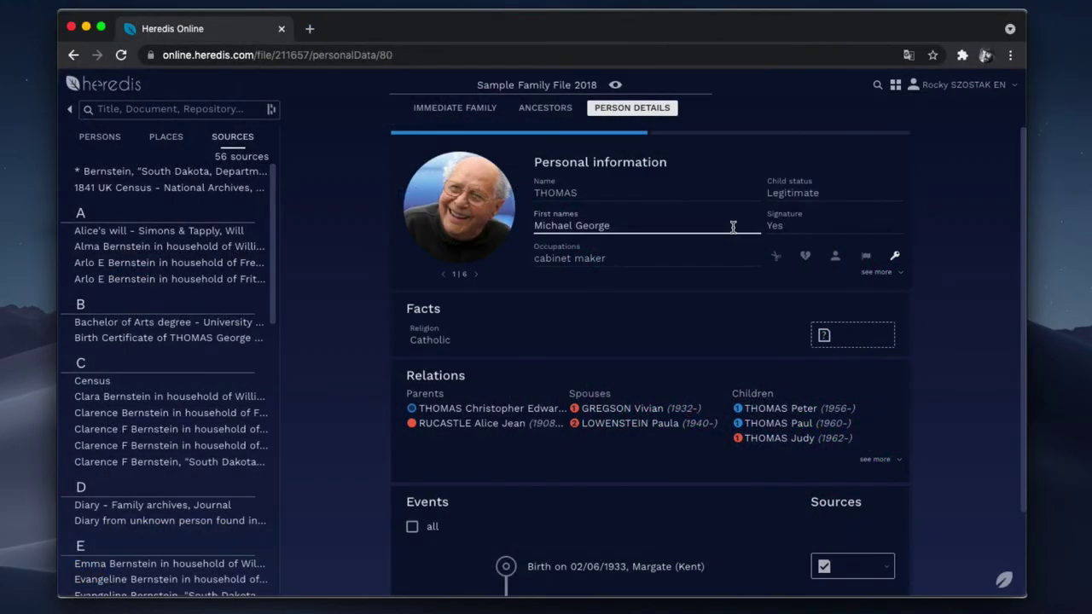
# Step: Search Heredis Online for persons with the surname Duchamp and browse the results
pyautogui.click(877, 85)
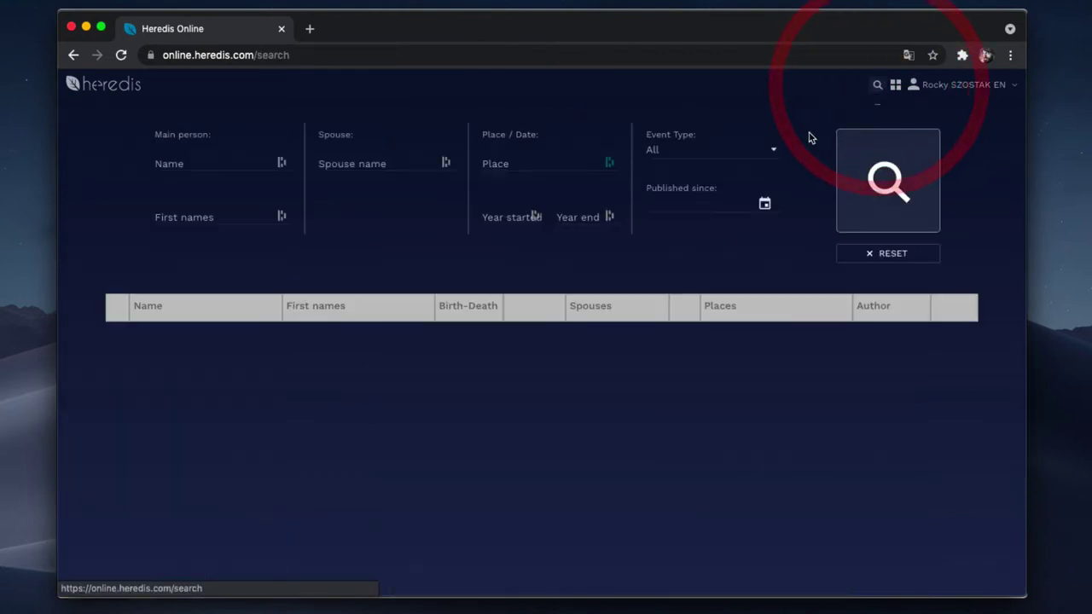
pyautogui.click(196, 159)
pyautogui.write('Duchamp')
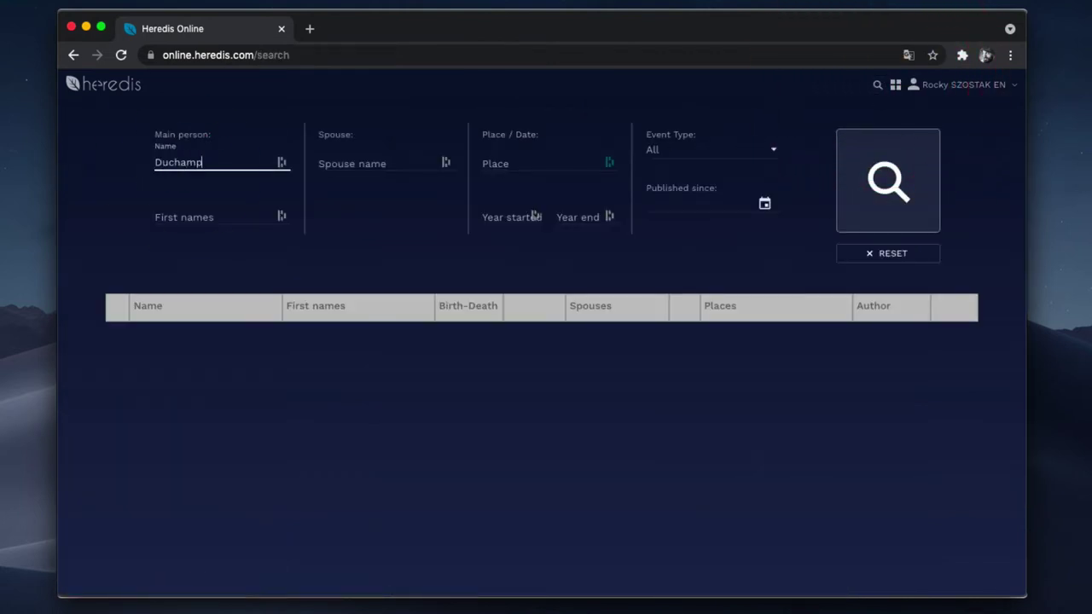
pyautogui.click(887, 181)
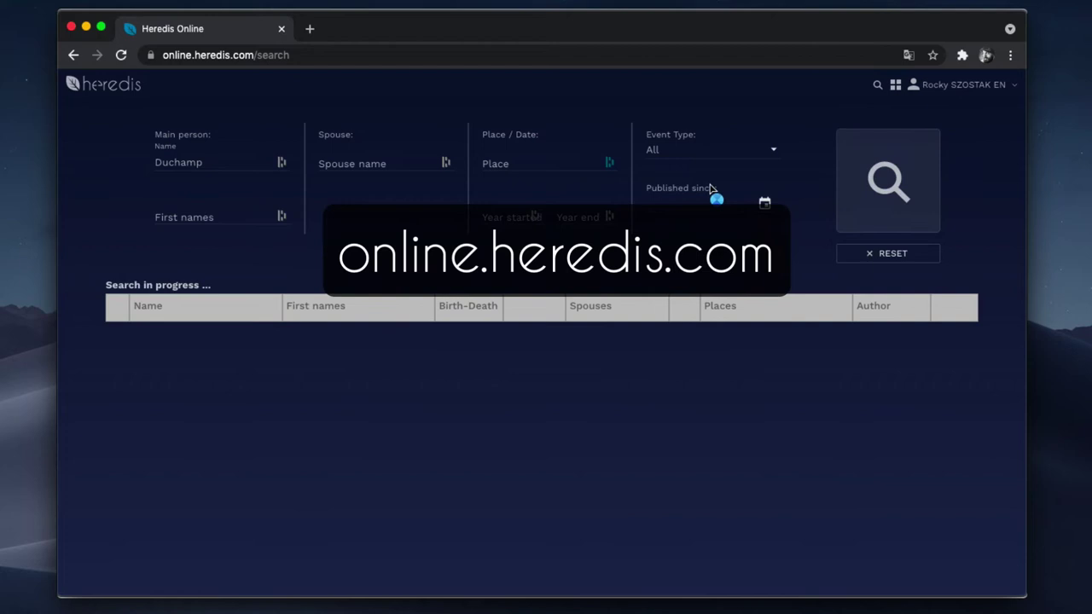
pyautogui.scroll(-10, 677, 385)
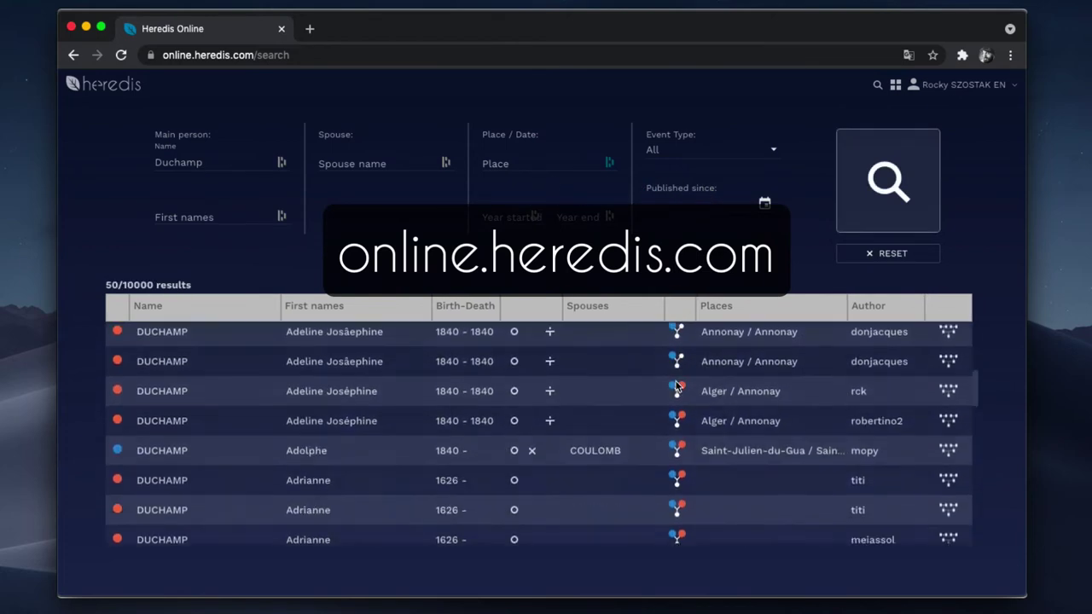
pyautogui.scroll(-2, 677, 386)
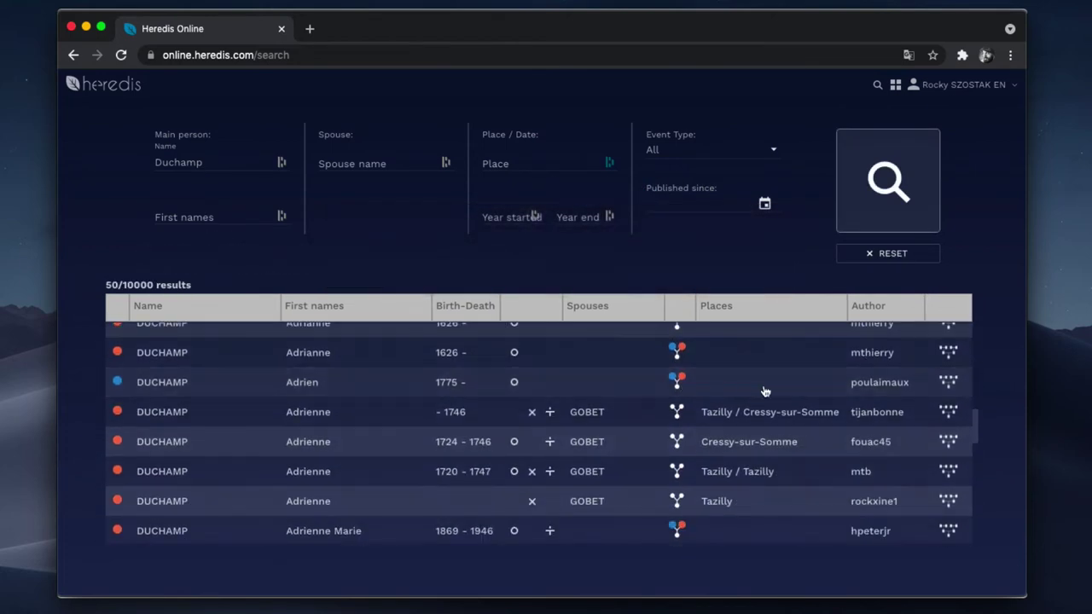
# Step: Open the tree view for the female Duchamp entry dated 1626 in the search results
pyautogui.click(947, 353)
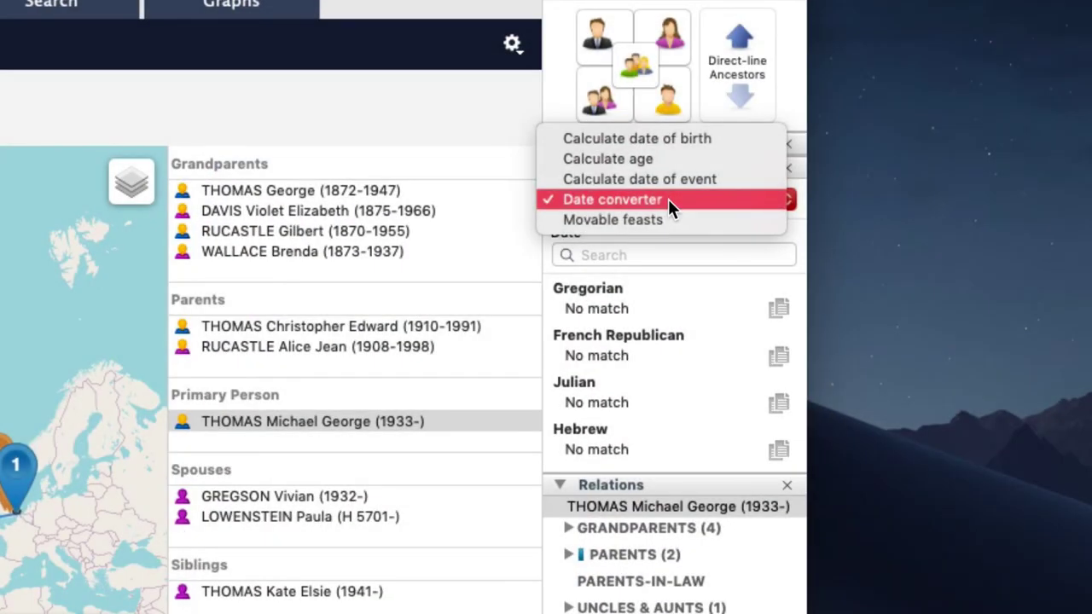
# Step: In Heredis, calculate a date of birth from an age of 26 years, 1 month and 25 days at an event dated 1 12 1901
pyautogui.click(672, 138)
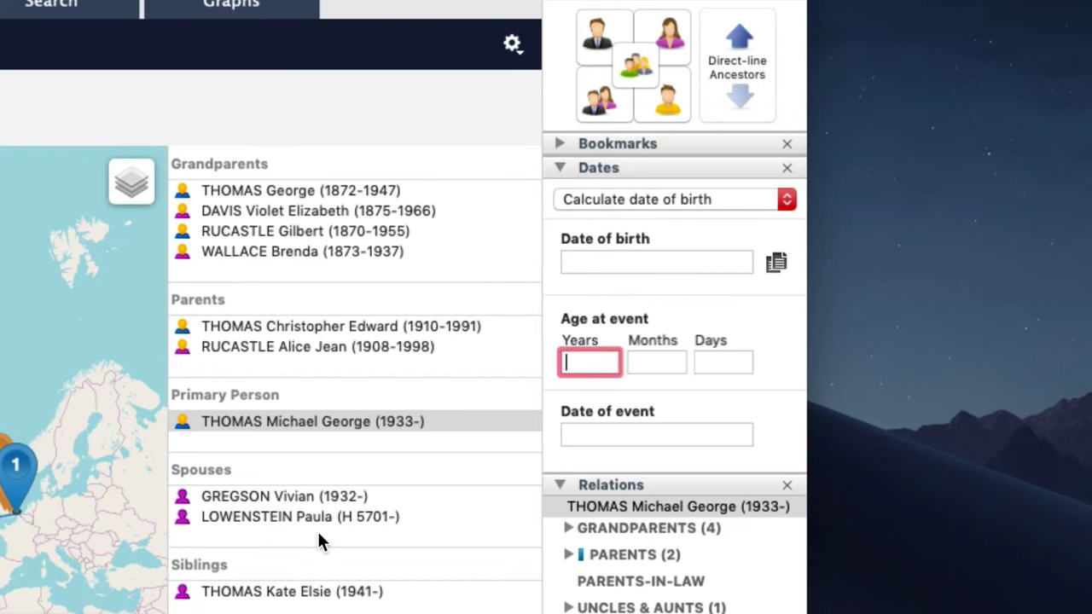
pyautogui.click(657, 363)
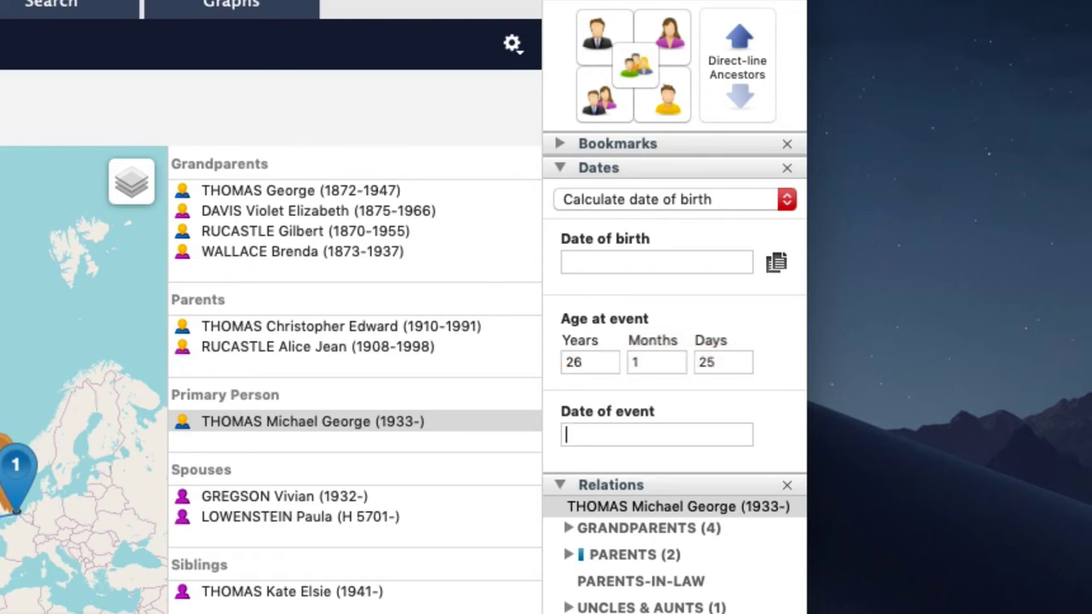
pyautogui.write('1 12 1901')
pyautogui.press('Tab')
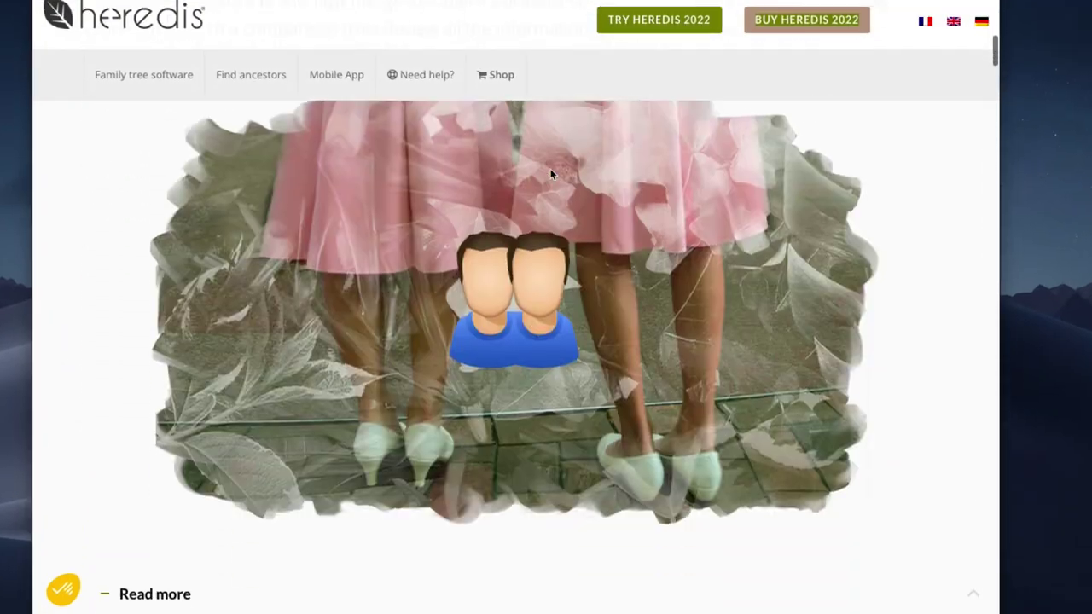
# Step: On the Heredis website, look through the 2022 presentation, the free Mac trial page and the Heredis 2022 for Mac editions in the shop
pyautogui.scroll(-10, 550, 175)
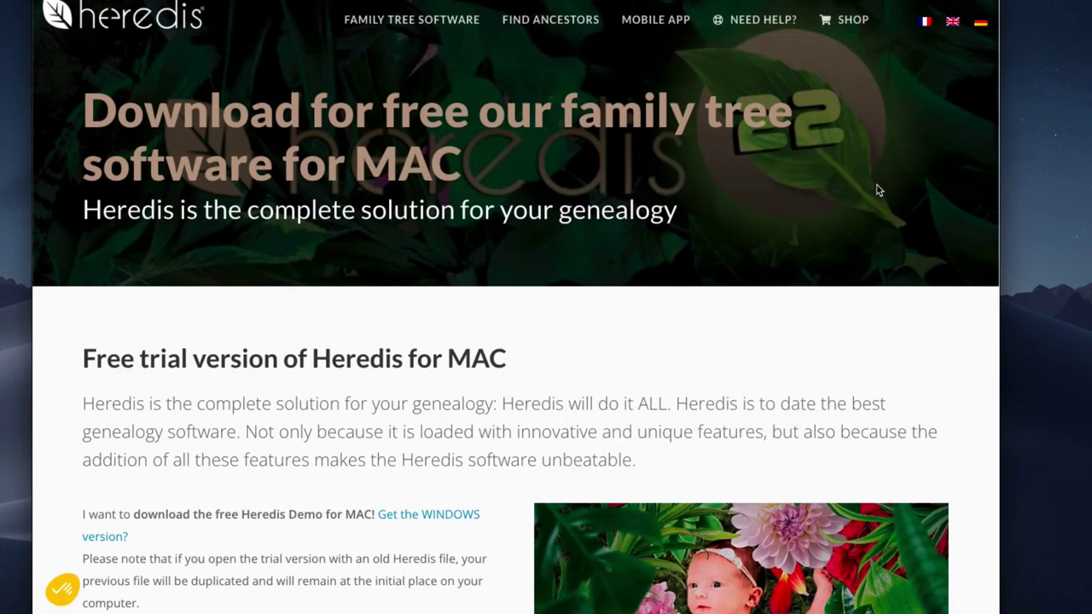
pyautogui.scroll(-5, 879, 190)
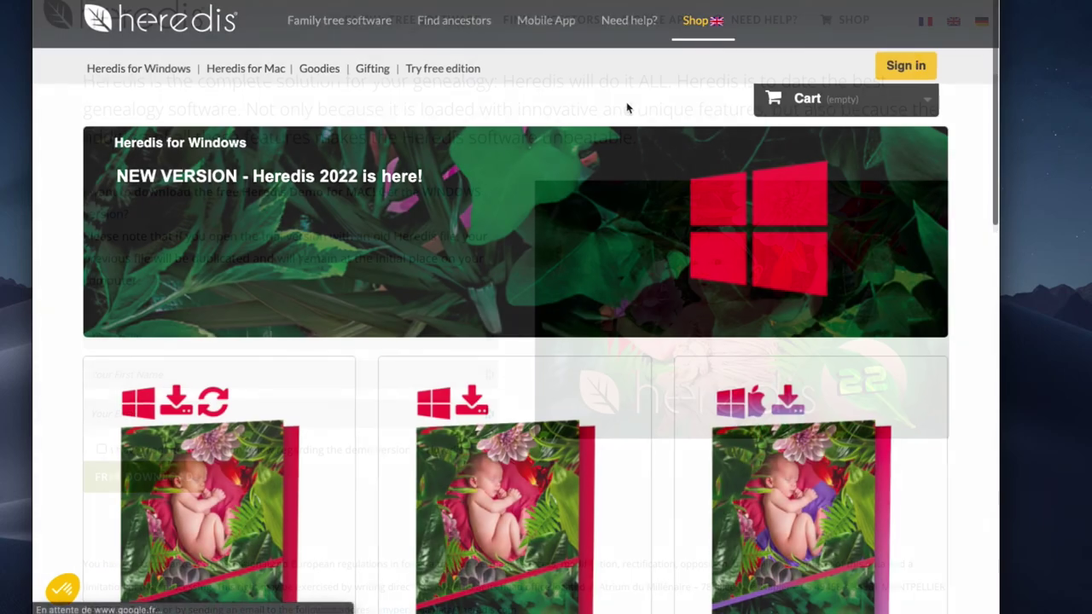
pyautogui.scroll(-5, 626, 105)
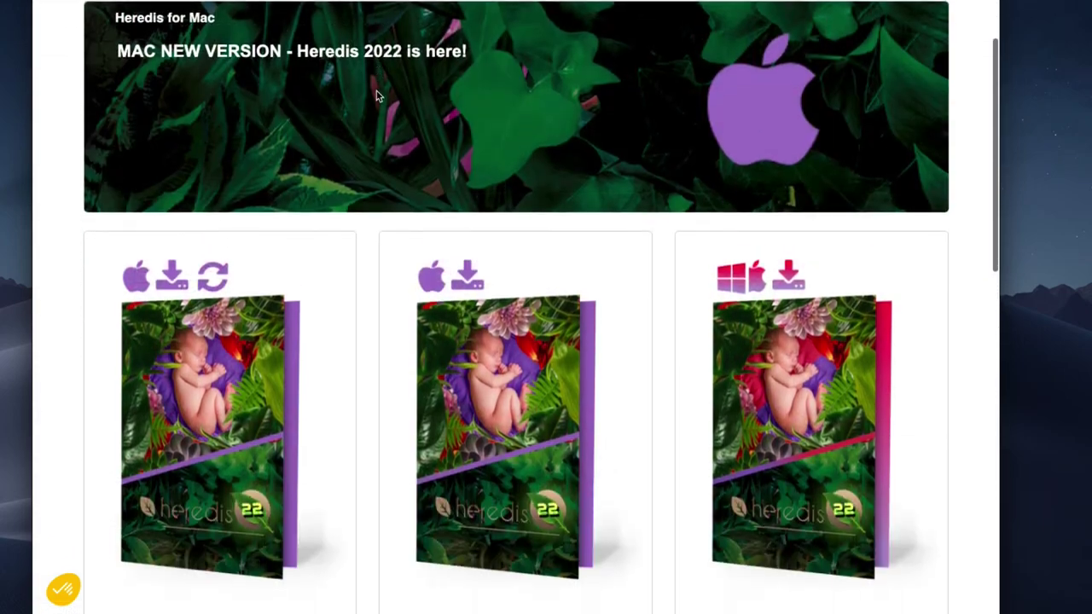
pyautogui.scroll(-3, 378, 95)
pyautogui.scroll(-1, 378, 95)
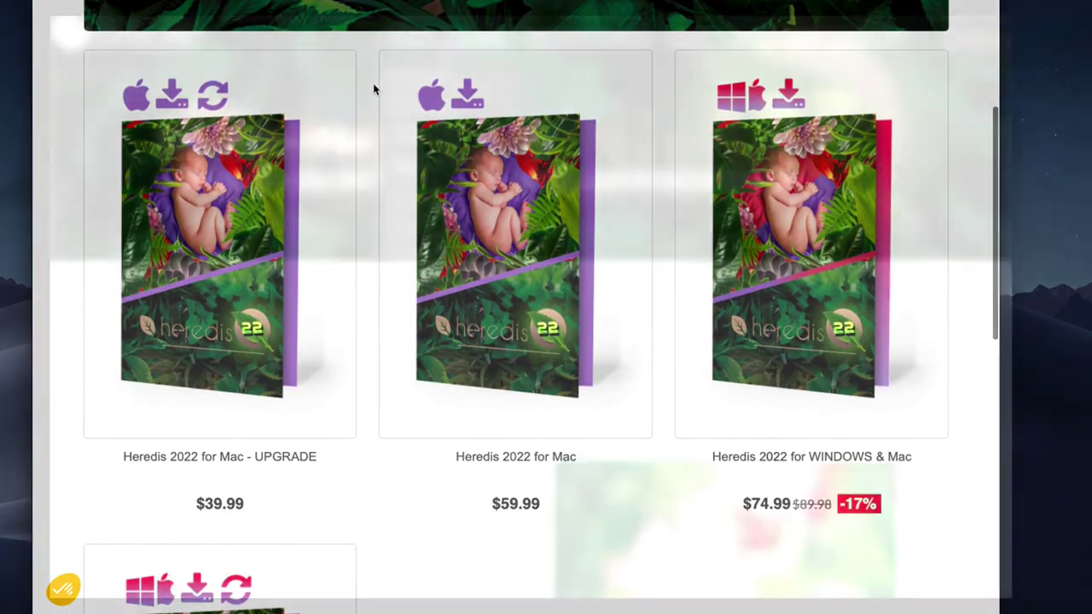